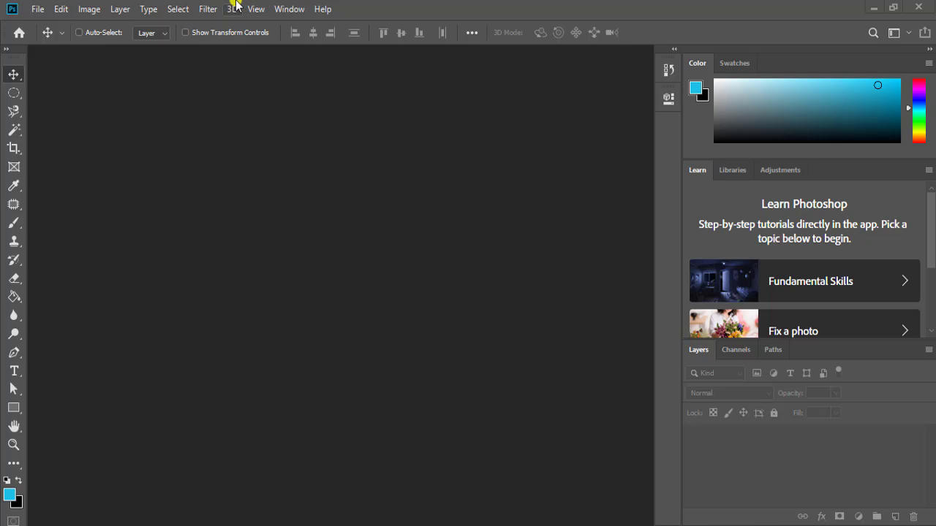
pyautogui.click(39, 7)
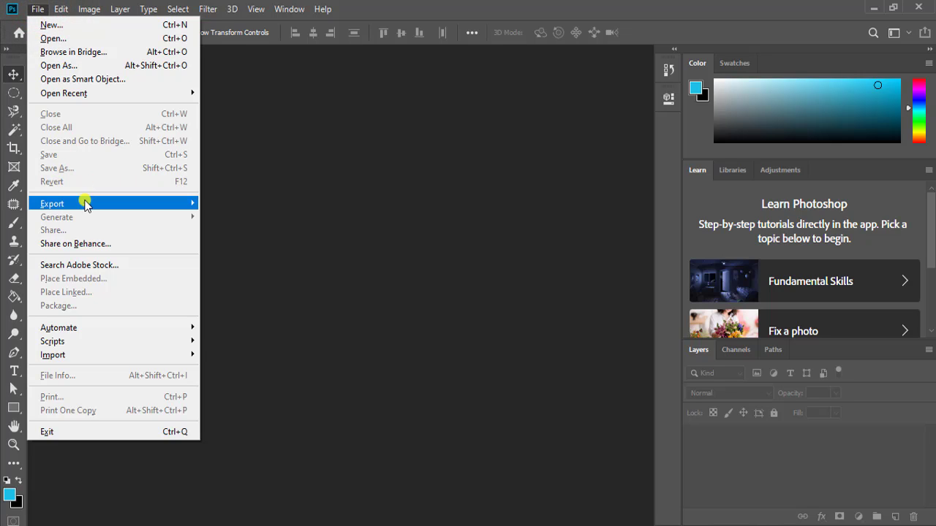
pyautogui.moveTo(98, 204)
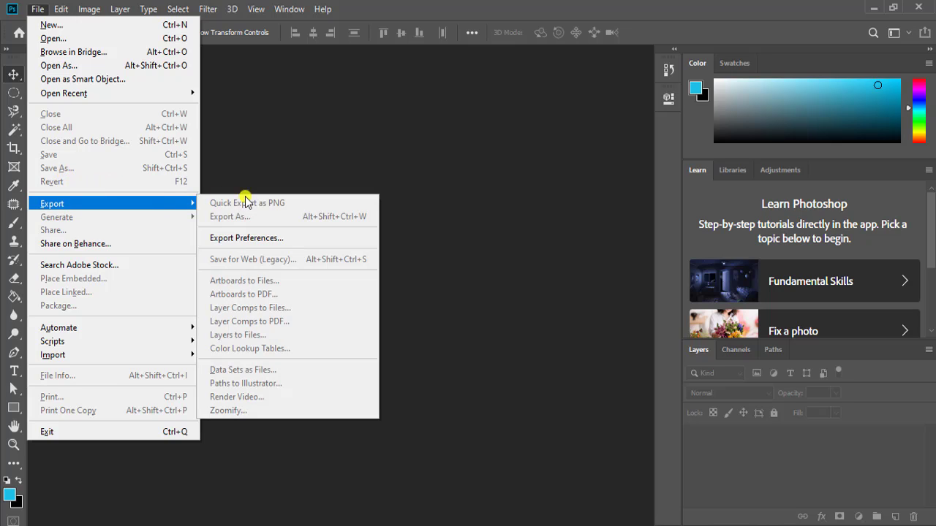
pyautogui.click(453, 206)
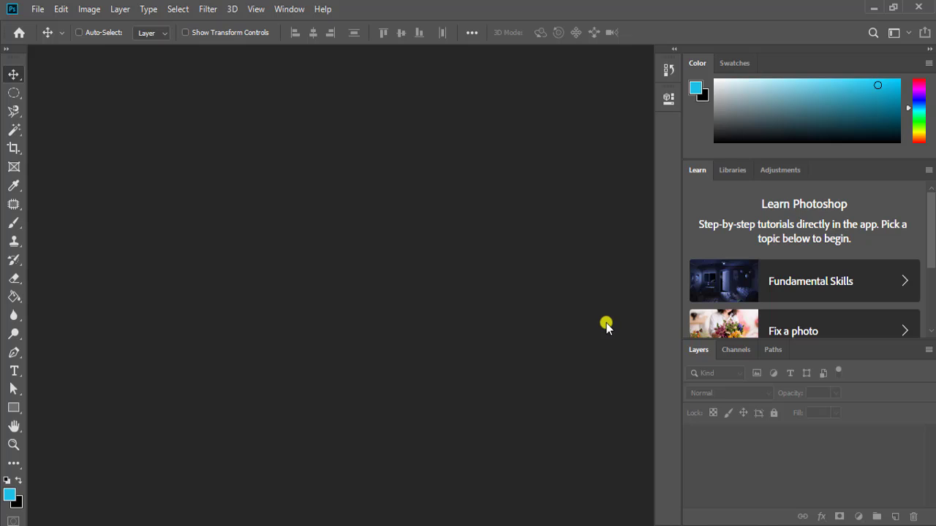
pyautogui.click(34, 9)
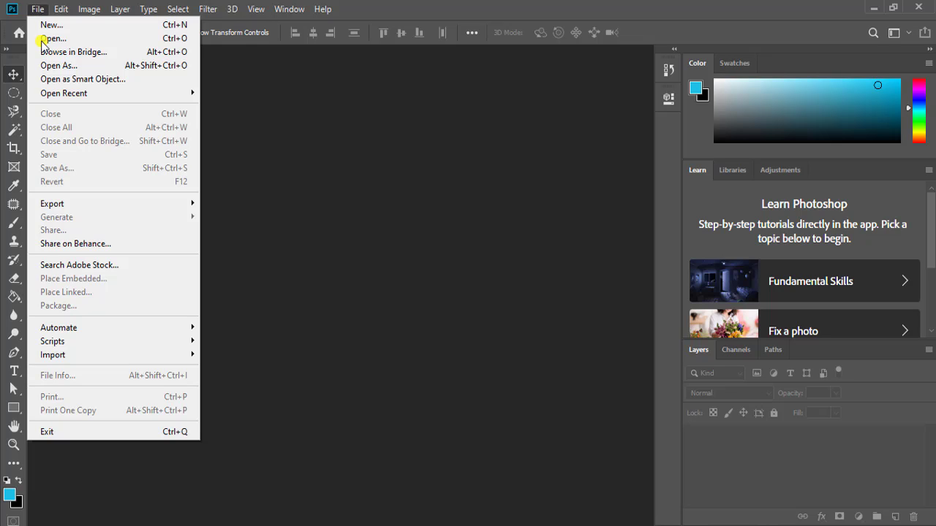
pyautogui.moveTo(77, 201)
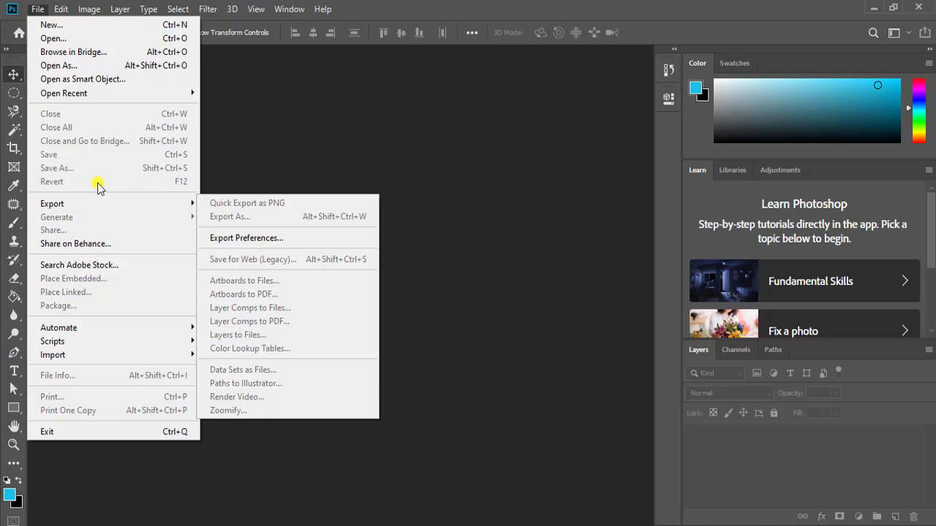
pyautogui.click(335, 159)
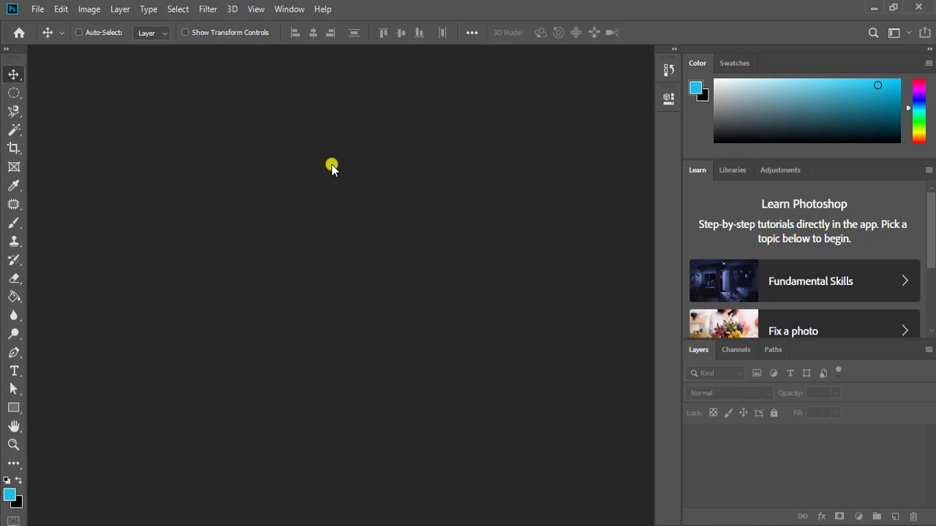
pyautogui.moveTo(19, 57); pyautogui.dragTo(251, 66)
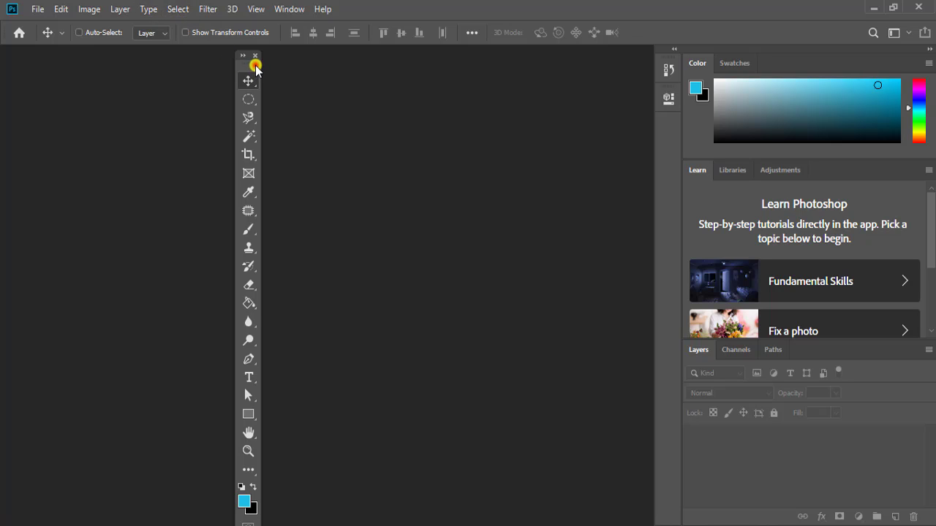
pyautogui.moveTo(254, 65); pyautogui.dragTo(11, 62)
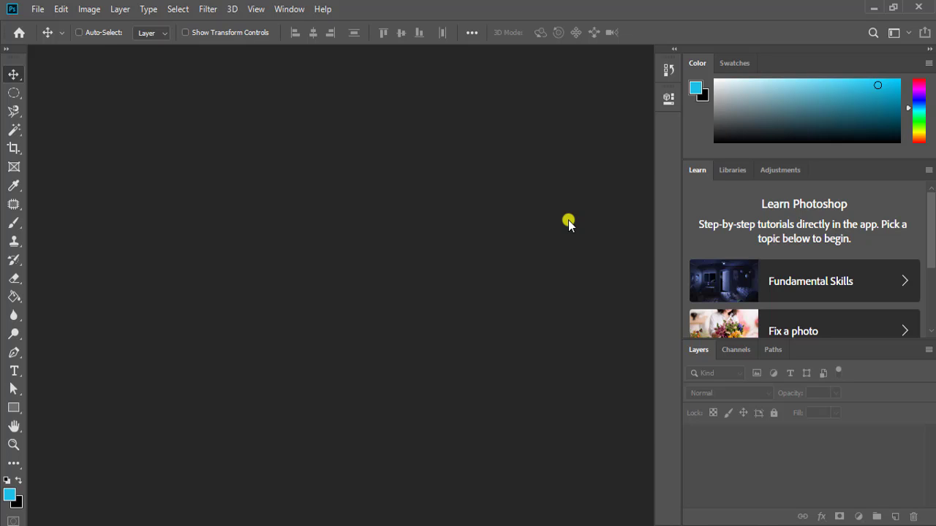
pyautogui.click(35, 10)
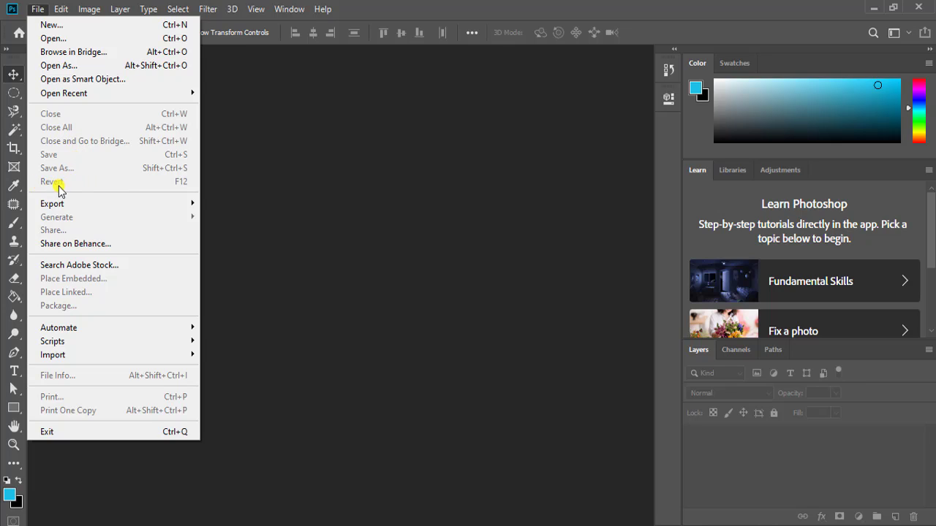
pyautogui.click(102, 182)
pyautogui.click(344, 148)
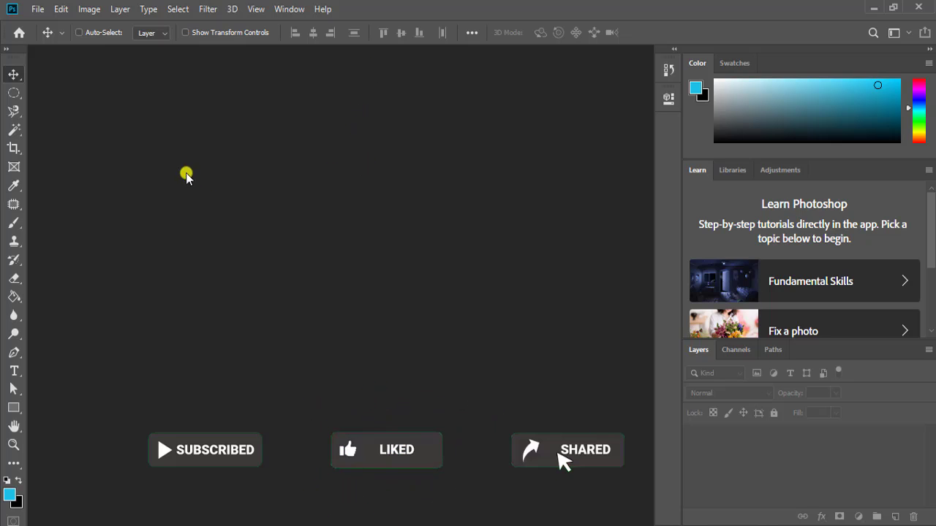
# Open the image camisas egravata (10).png from the Desktop.
pyautogui.click(35, 9)
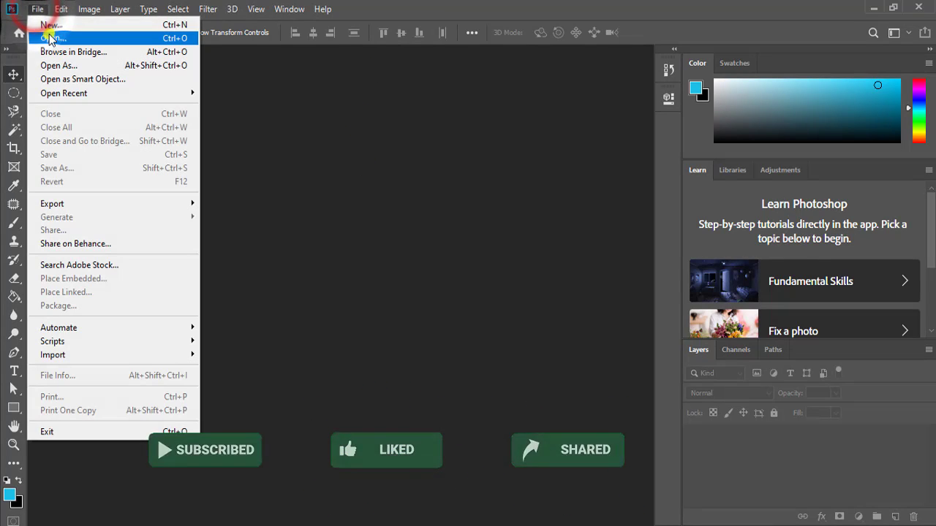
pyautogui.click(108, 39)
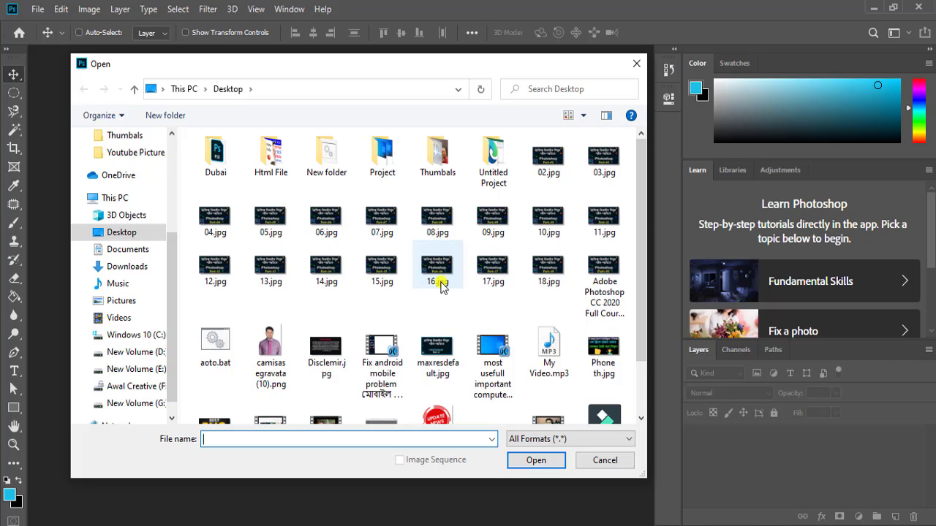
pyautogui.click(271, 347)
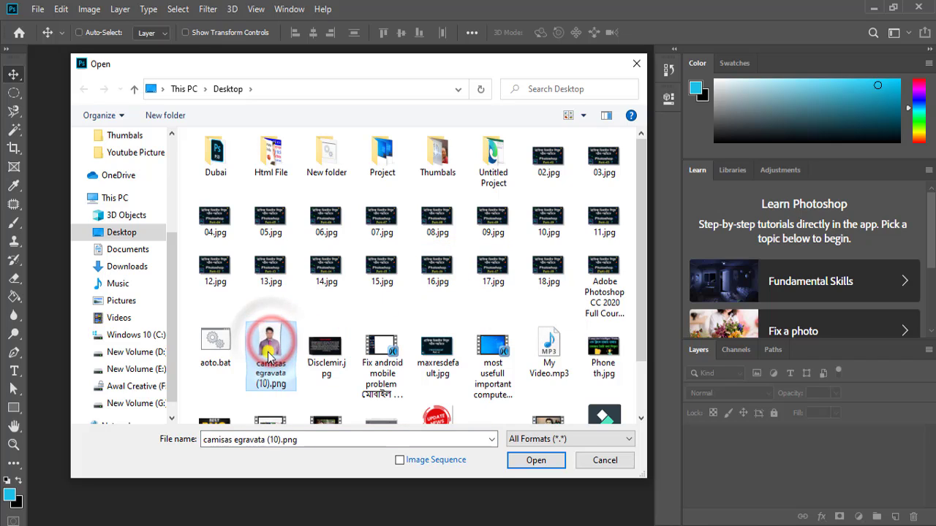
pyautogui.click(550, 462)
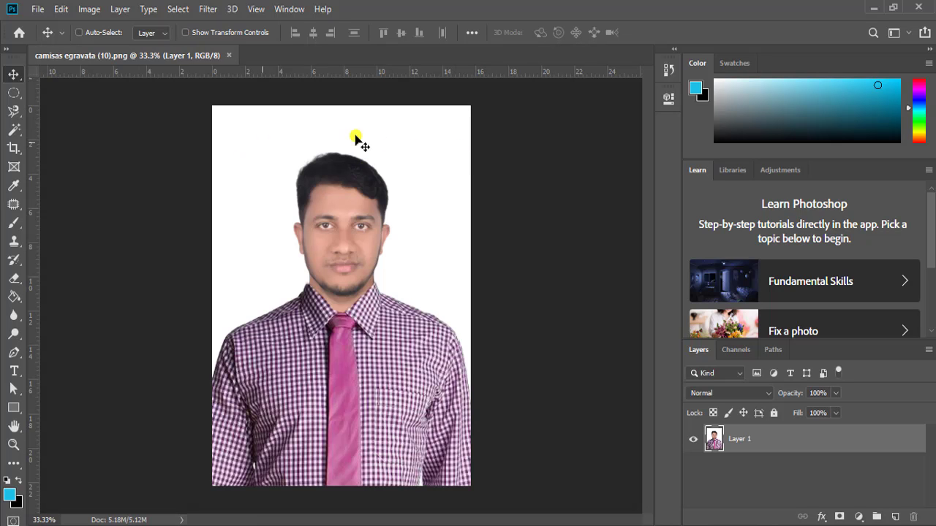
# Collapse the Learn panel group to give the Layers panel more room.
pyautogui.click(37, 9)
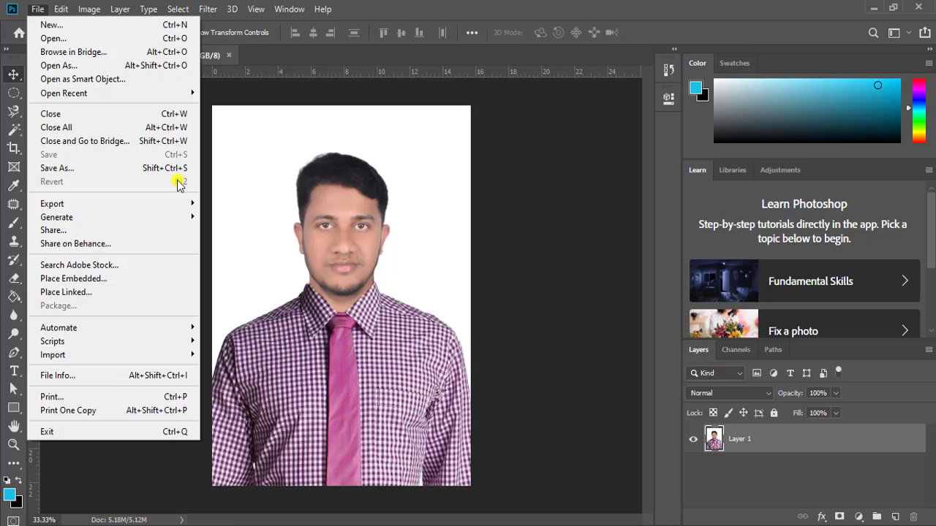
pyautogui.click(398, 183)
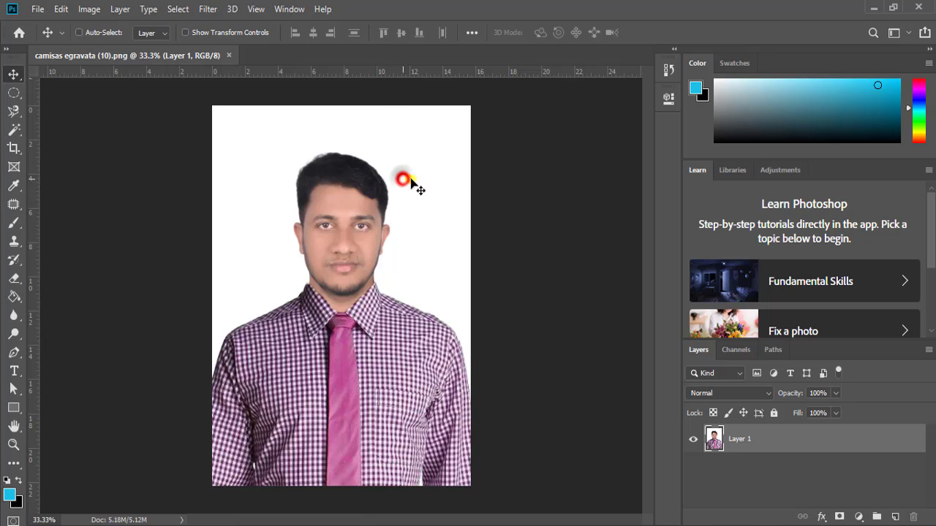
pyautogui.click(698, 171)
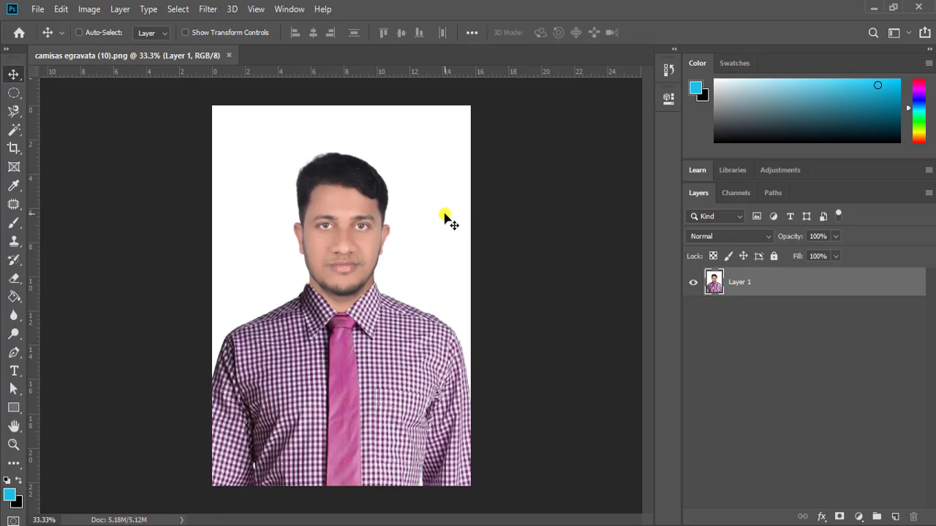
pyautogui.click(38, 8)
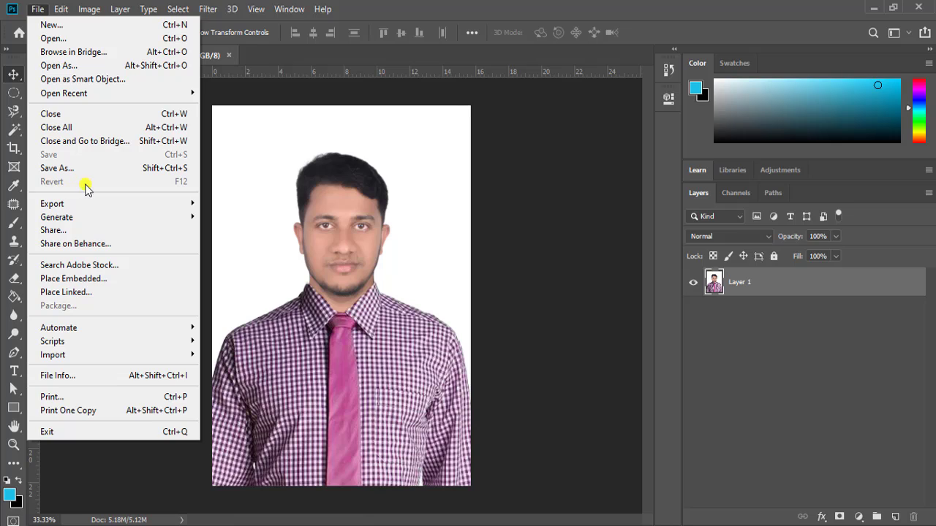
pyautogui.click(390, 201)
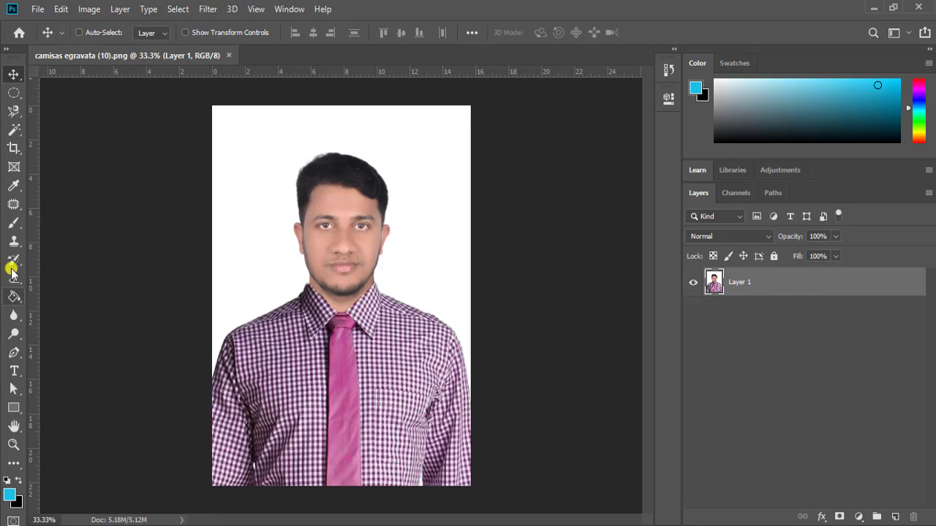
# Paint blue freehand strokes across the shirt and tie with a 90 px Soft Round brush.
pyautogui.click(14, 223)
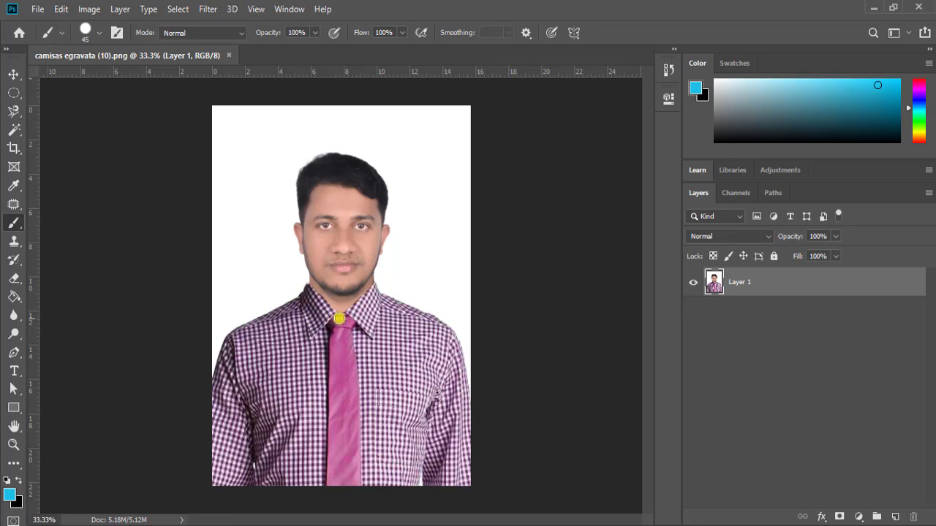
pyautogui.press(']')
pyautogui.press(']')
pyautogui.click(99, 32)
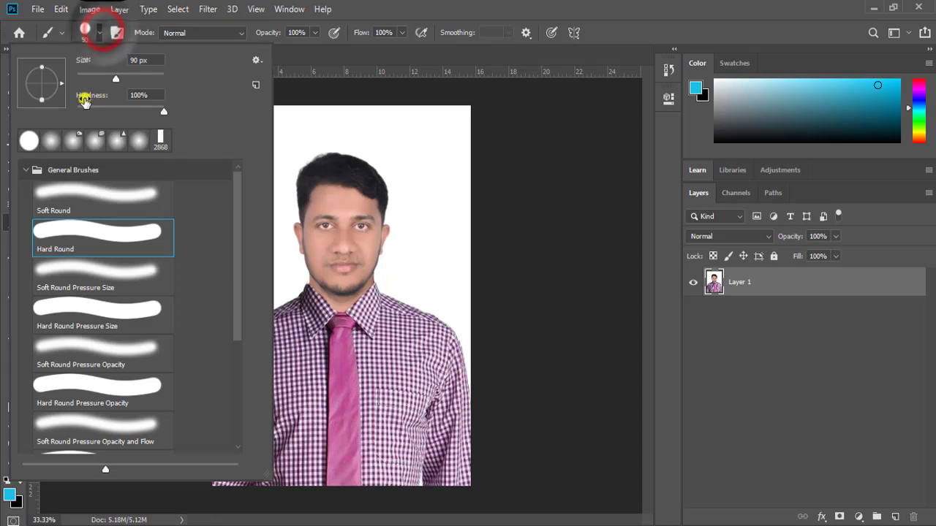
pyautogui.click(85, 194)
pyautogui.click(567, 5)
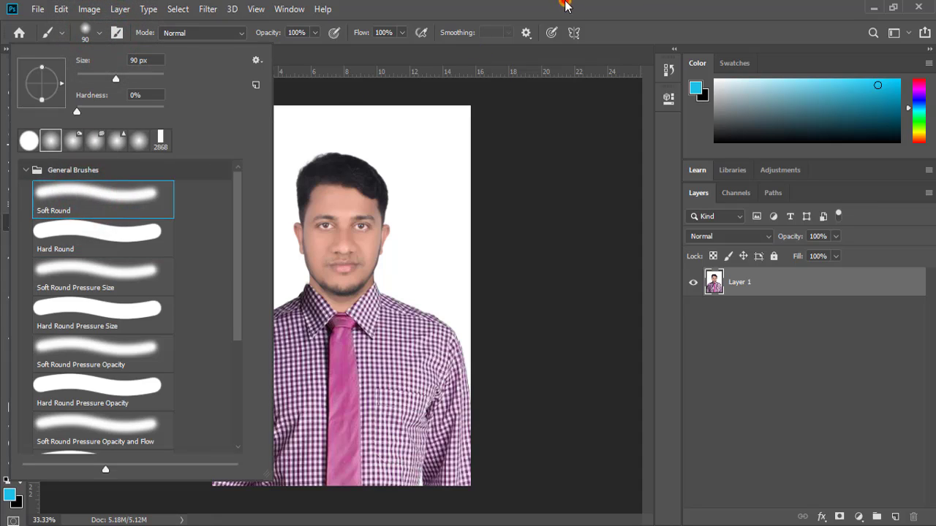
pyautogui.moveTo(320, 342); pyautogui.dragTo(318, 341)
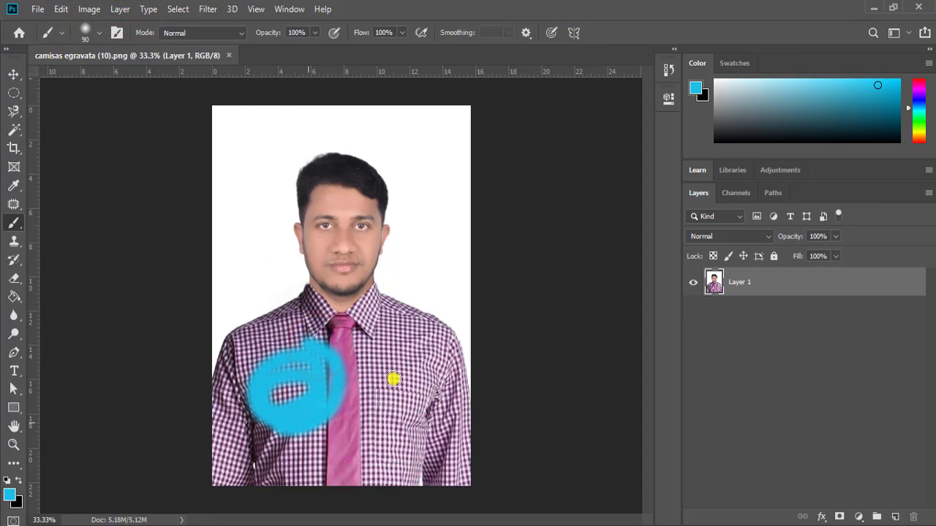
pyautogui.moveTo(392, 376)
pyautogui.mouseDown()
pyautogui.moveTo(467, 382)
pyautogui.moveTo(409, 326)
pyautogui.moveTo(428, 339)
pyautogui.mouseUp()
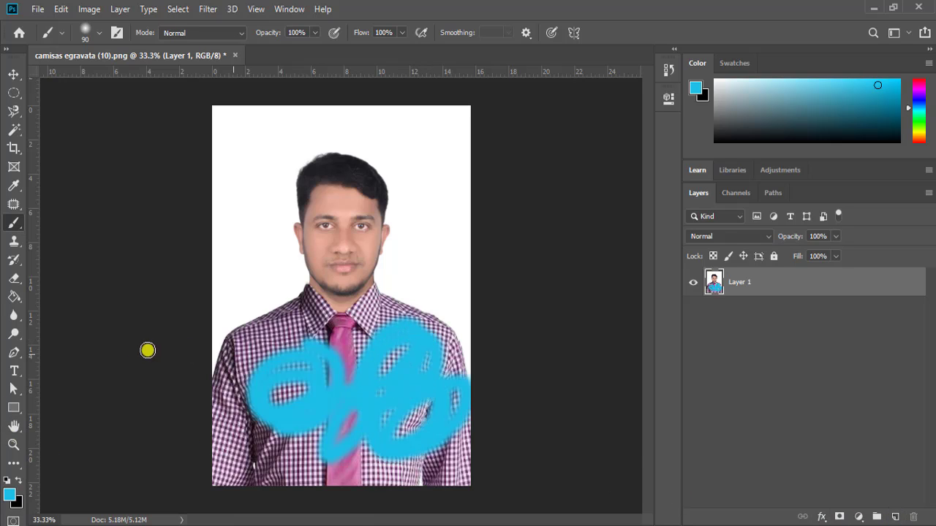
# Set the foreground colour to red f8002f and paint freehand strokes over the lower shirt.
pyautogui.click(11, 497)
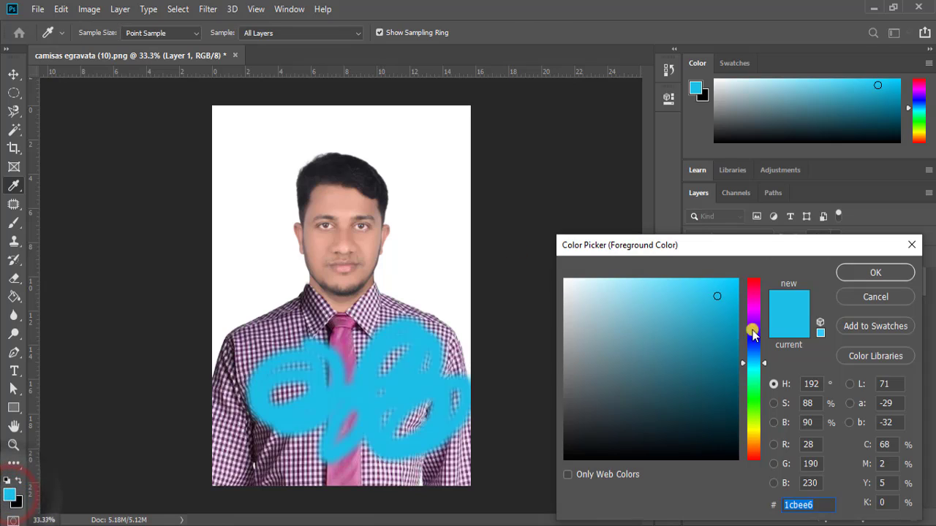
pyautogui.click(753, 285)
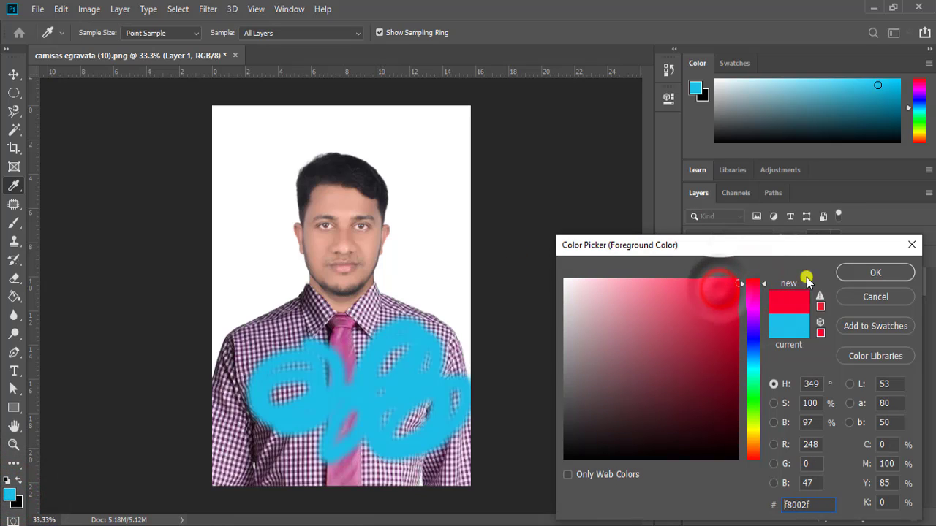
pyautogui.click(845, 271)
pyautogui.moveTo(380, 362)
pyautogui.mouseDown()
pyautogui.moveTo(273, 422)
pyautogui.moveTo(271, 399)
pyautogui.moveTo(223, 457)
pyautogui.mouseUp()
pyautogui.moveTo(325, 470); pyautogui.dragTo(356, 459)
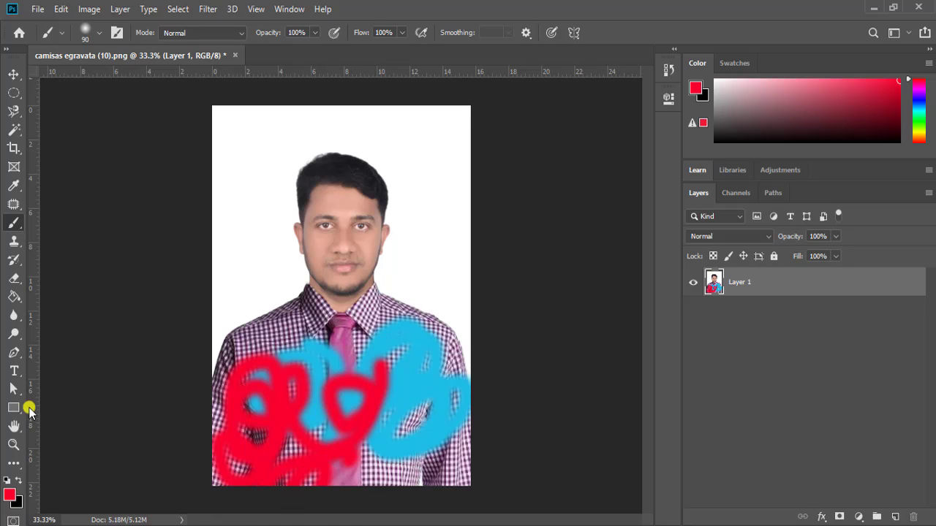
# Set the foreground colour to green 00ff12 and paint looping freehand strokes over the shirt.
pyautogui.click(6, 498)
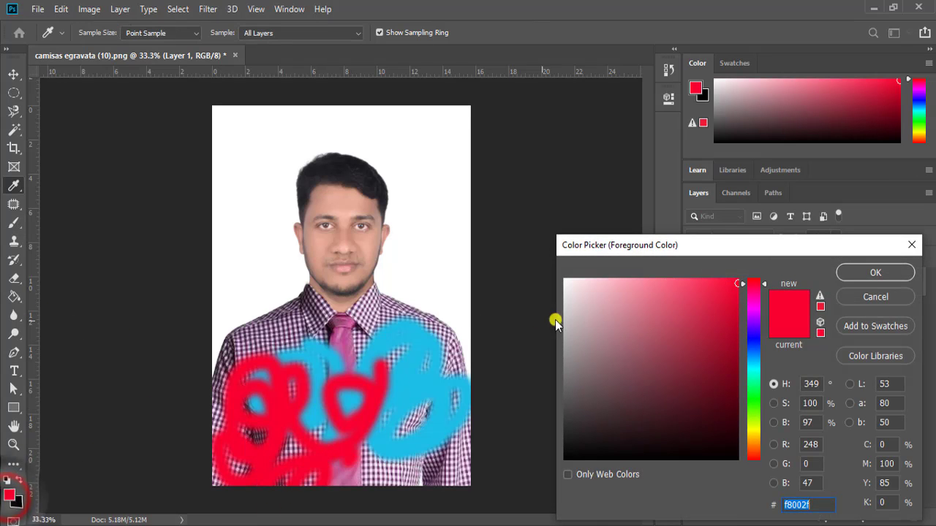
pyautogui.moveTo(754, 366); pyautogui.dragTo(754, 395)
pyautogui.click(736, 278)
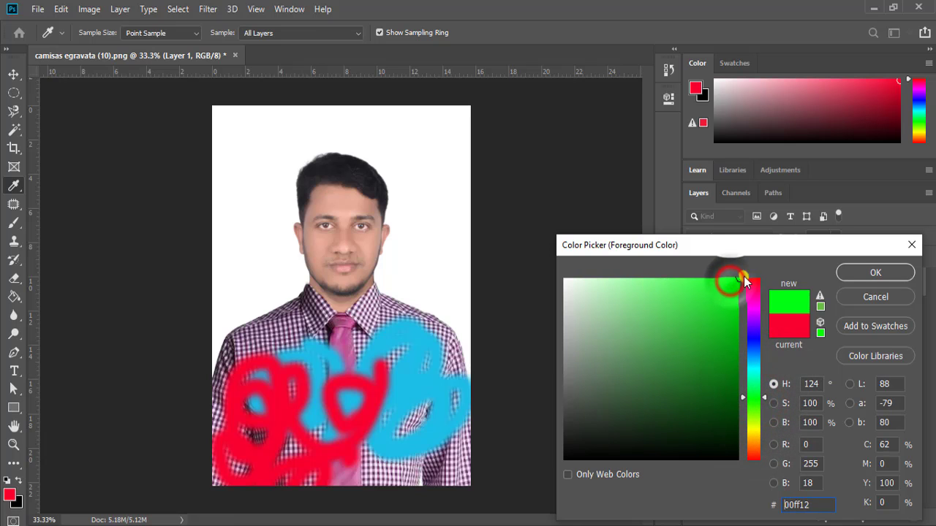
pyautogui.click(874, 272)
pyautogui.moveTo(359, 357)
pyautogui.mouseDown()
pyautogui.moveTo(410, 338)
pyautogui.moveTo(344, 485)
pyautogui.moveTo(252, 401)
pyautogui.mouseUp()
pyautogui.moveTo(251, 345)
pyautogui.mouseDown()
pyautogui.moveTo(209, 326)
pyautogui.moveTo(194, 470)
pyautogui.mouseUp()
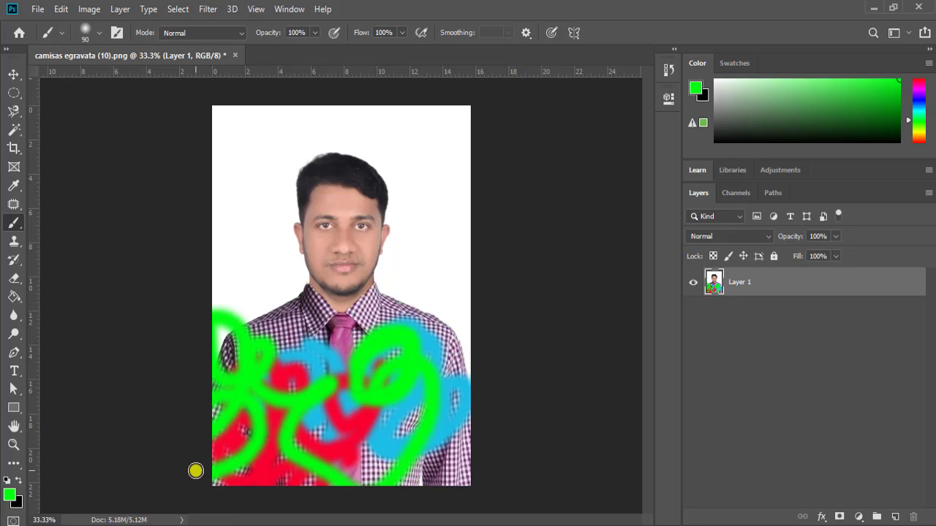
# Erase parts of the white background along the photo's left edge with the Eraser tool.
pyautogui.click(14, 278)
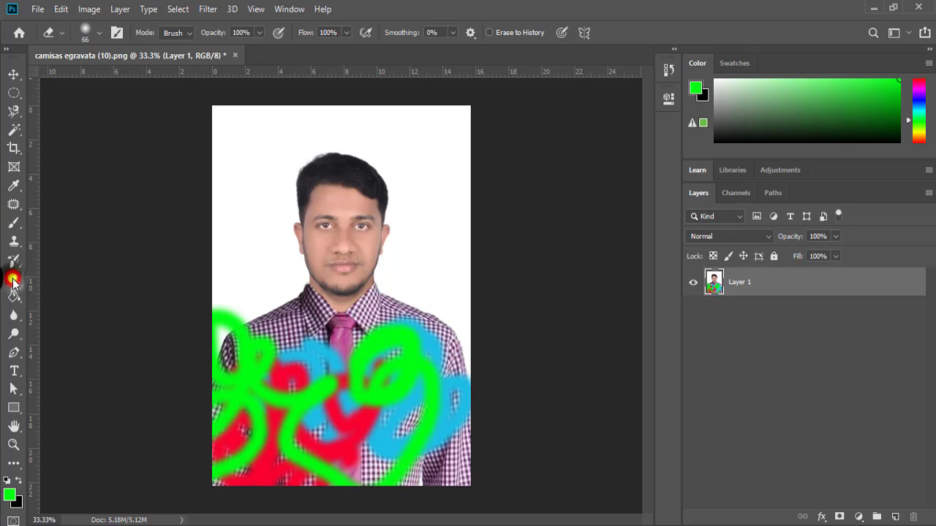
pyautogui.moveTo(252, 133)
pyautogui.mouseDown()
pyautogui.moveTo(231, 164)
pyautogui.moveTo(253, 113)
pyautogui.moveTo(224, 112)
pyautogui.moveTo(246, 107)
pyautogui.mouseUp()
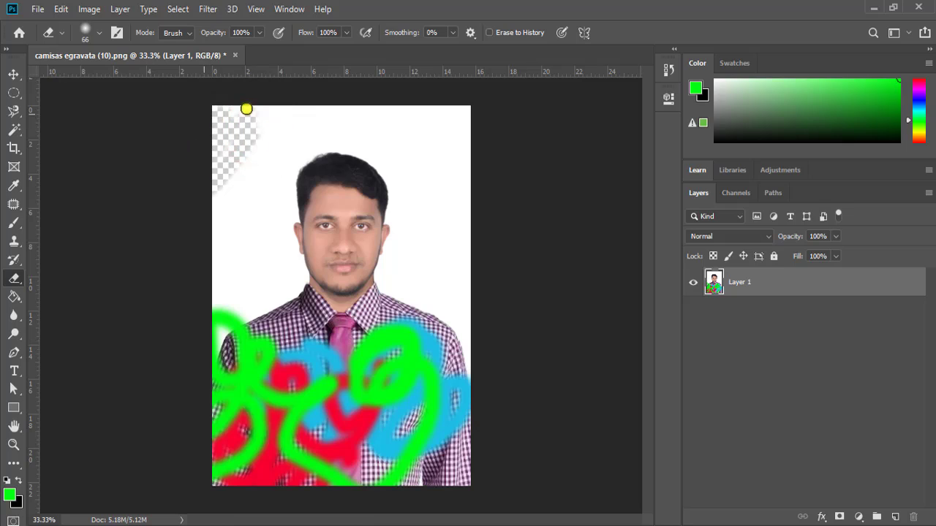
pyautogui.moveTo(239, 196)
pyautogui.mouseDown()
pyautogui.moveTo(240, 244)
pyautogui.moveTo(212, 330)
pyautogui.mouseUp()
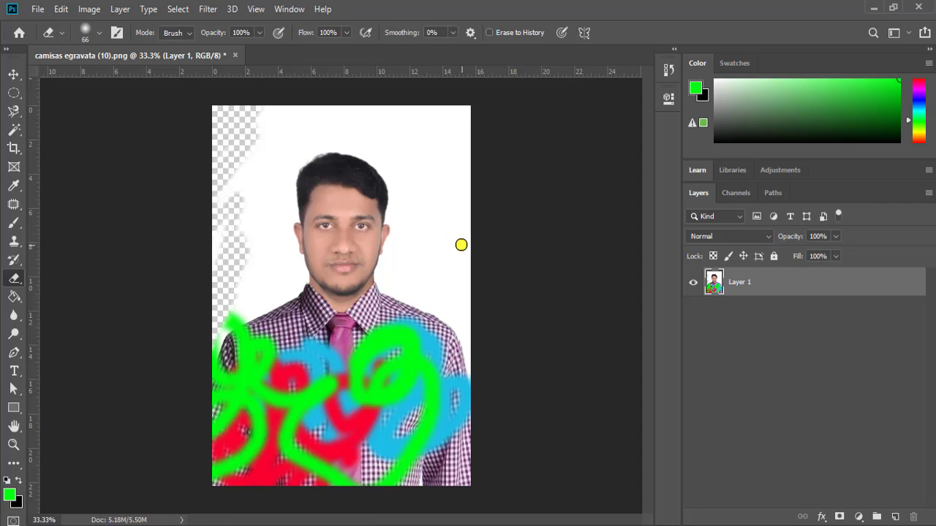
pyautogui.click(61, 9)
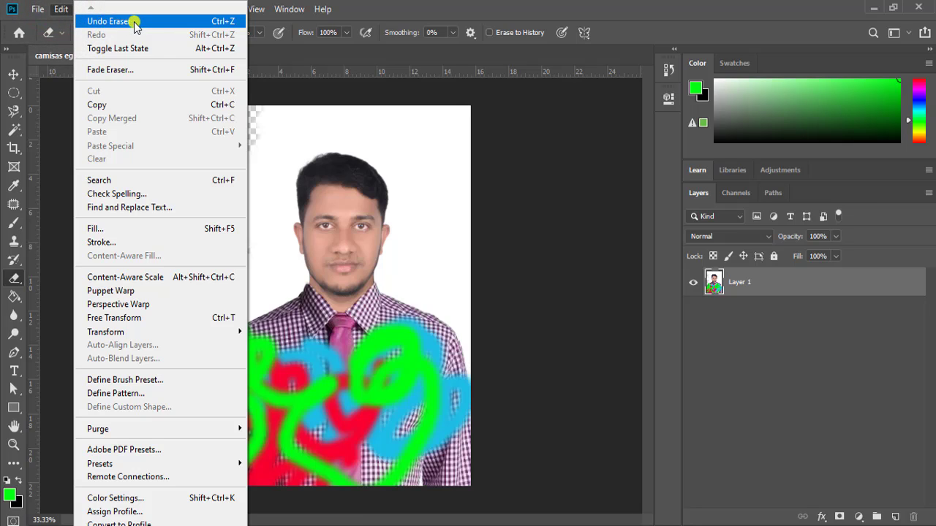
pyautogui.click(534, 163)
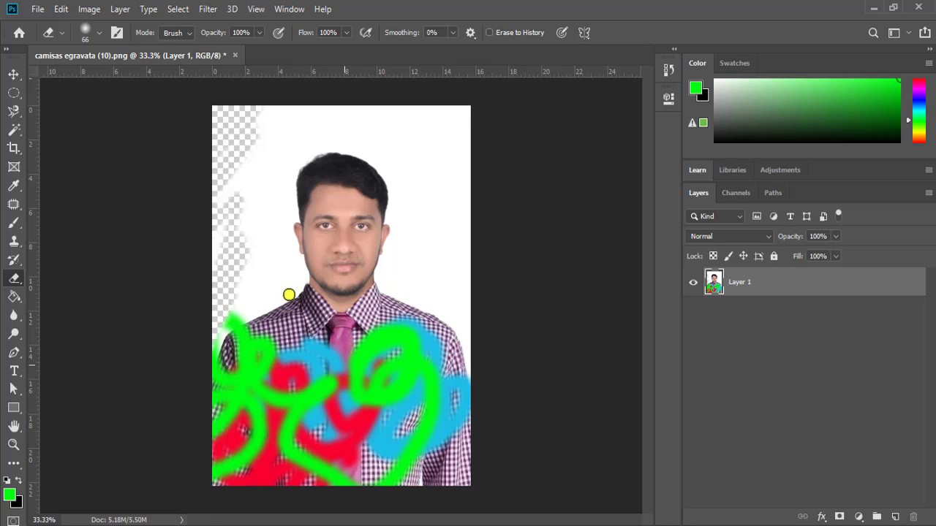
# Revert the painted and partly erased portrait to its last saved version.
pyautogui.click(35, 9)
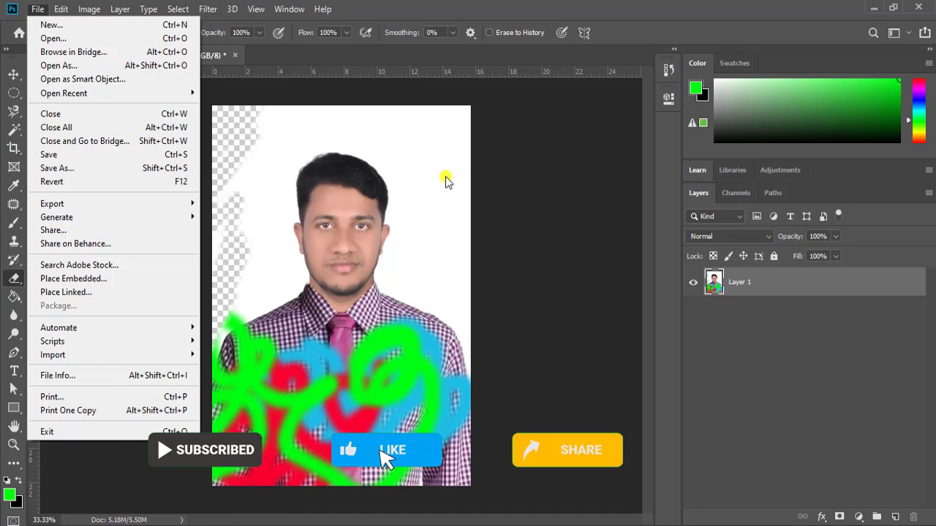
pyautogui.click(736, 390)
pyautogui.click(736, 390)
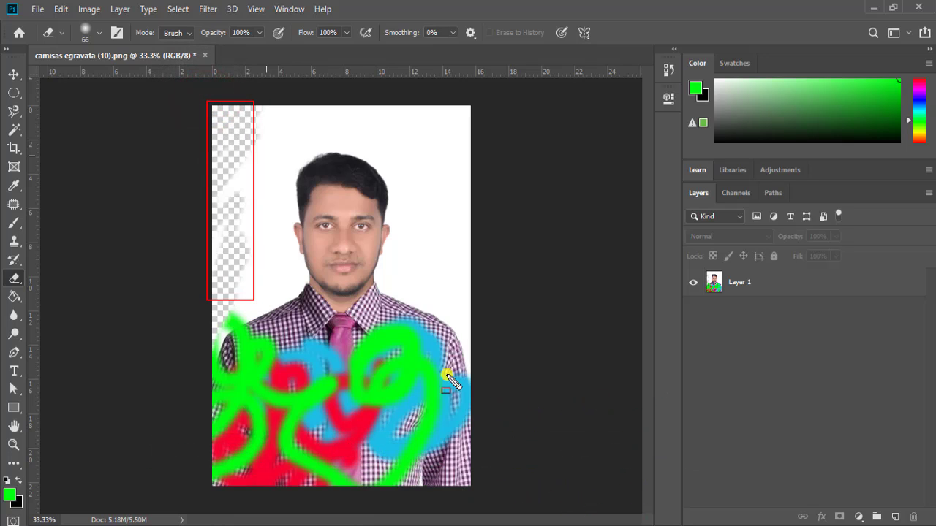
pyautogui.moveTo(194, 323)
pyautogui.mouseDown()
pyautogui.moveTo(446, 438)
pyautogui.moveTo(476, 496)
pyautogui.mouseUp()
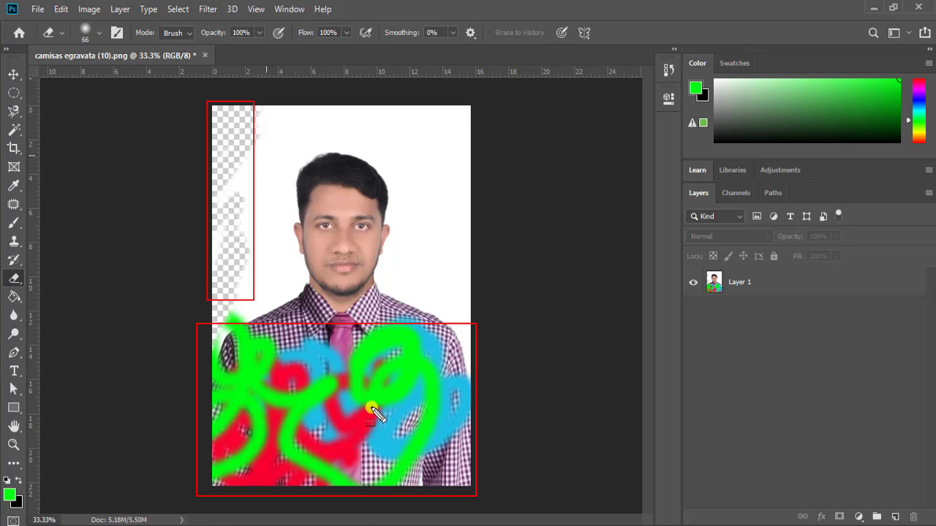
pyautogui.click(37, 8)
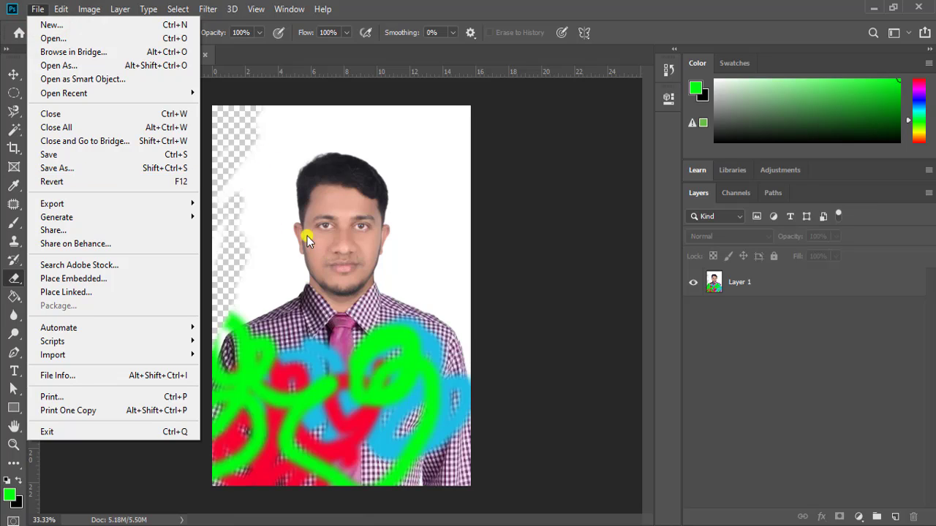
pyautogui.click(55, 181)
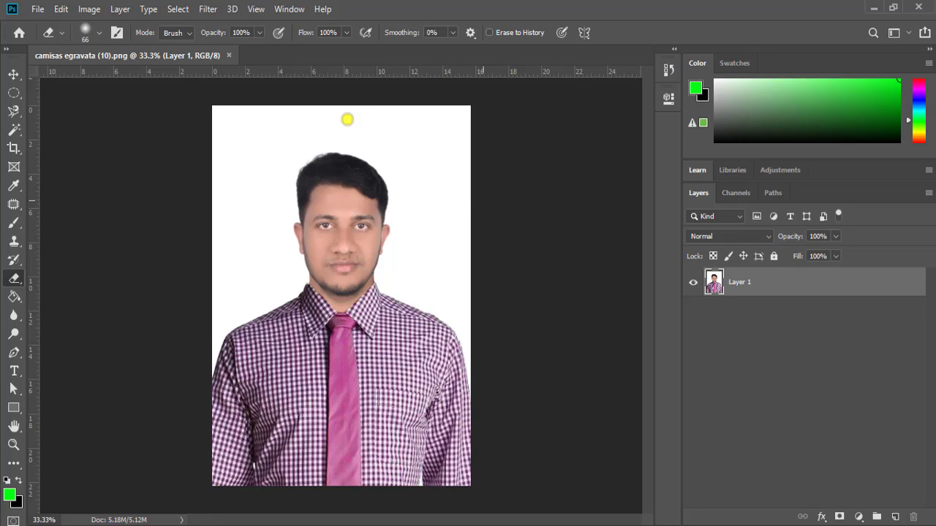
pyautogui.click(37, 10)
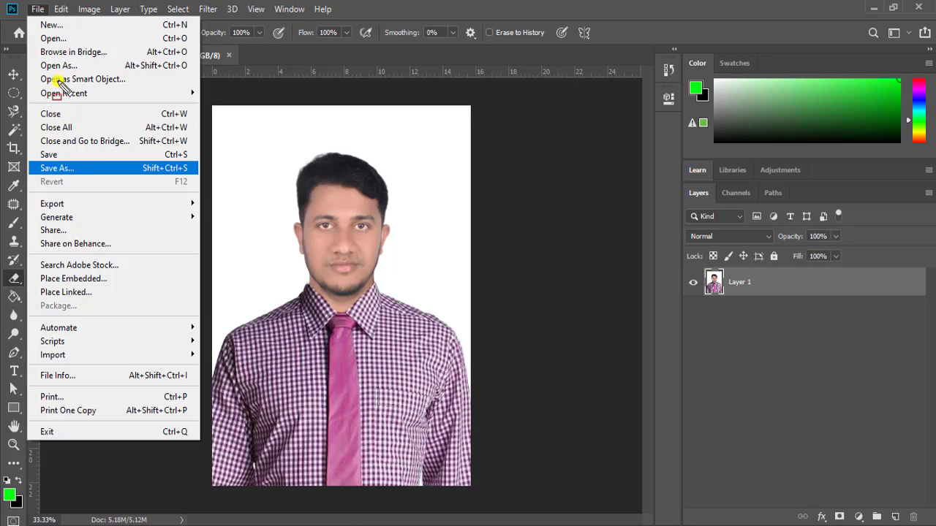
pyautogui.moveTo(29, 18)
pyautogui.mouseDown()
pyautogui.moveTo(166, 131)
pyautogui.moveTo(195, 176)
pyautogui.mouseUp()
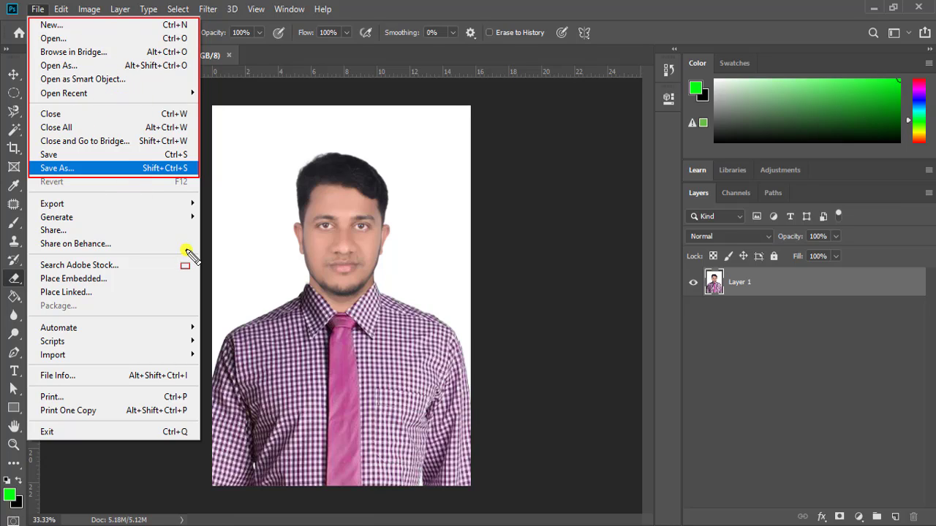
pyautogui.moveTo(28, 193)
pyautogui.mouseDown()
pyautogui.moveTo(99, 215)
pyautogui.moveTo(207, 210)
pyautogui.mouseUp()
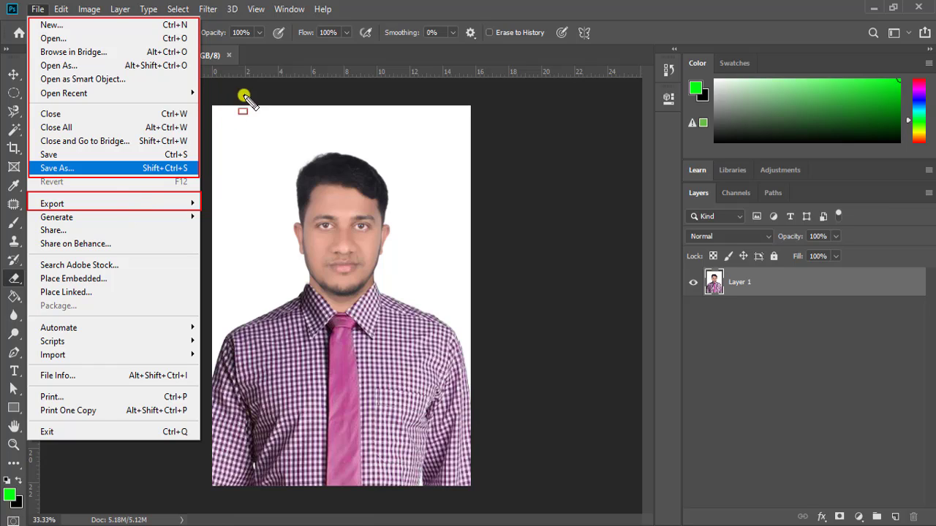
pyautogui.moveTo(212, 106)
pyautogui.mouseDown()
pyautogui.moveTo(439, 377)
pyautogui.moveTo(466, 422)
pyautogui.moveTo(471, 486)
pyautogui.mouseUp()
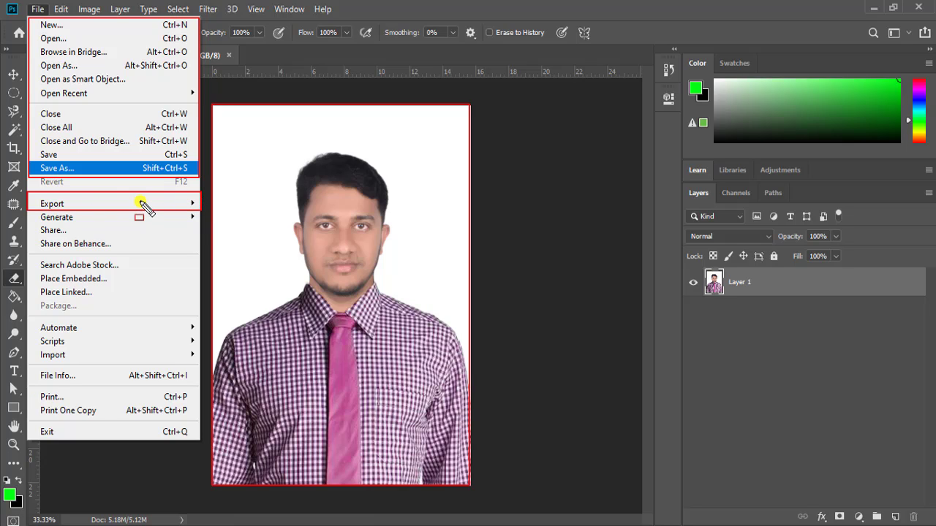
pyautogui.hotkey('ctrl', 'n')
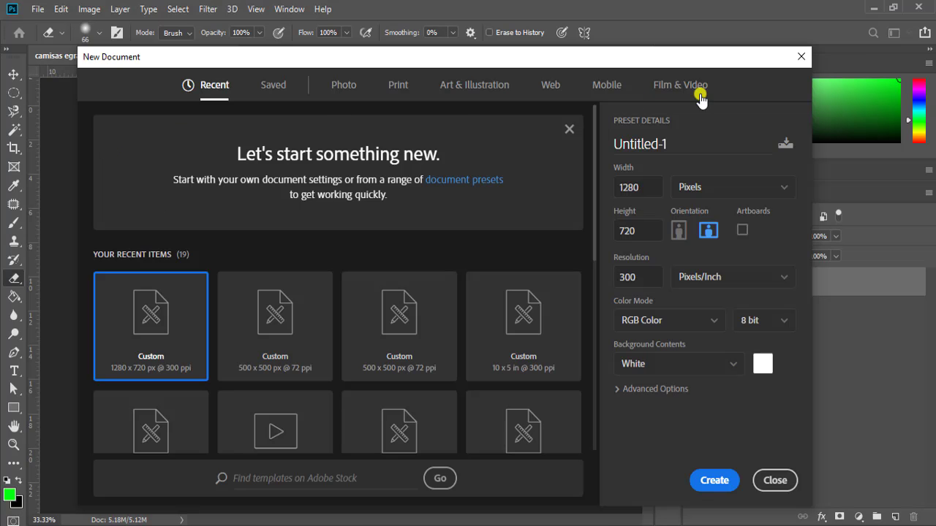
pyautogui.click(797, 54)
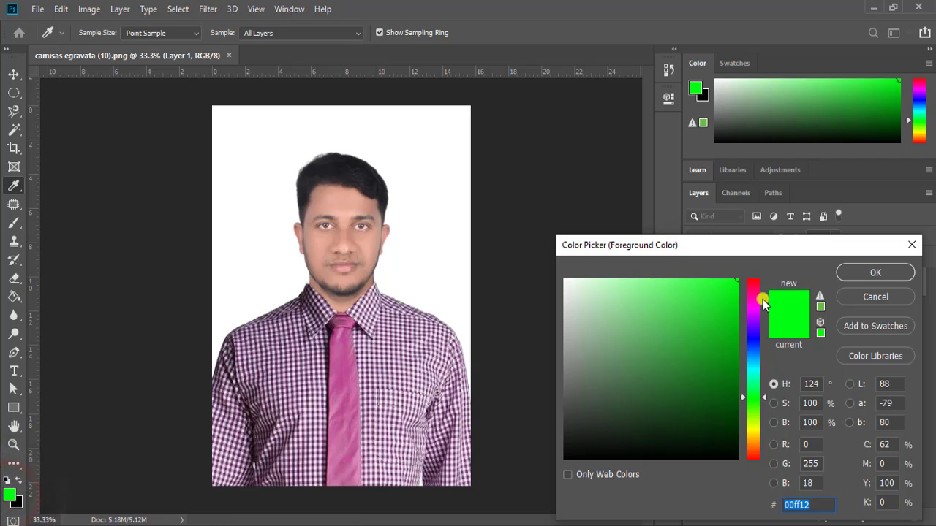
# Set the foreground colour to bright red.
pyautogui.click(754, 285)
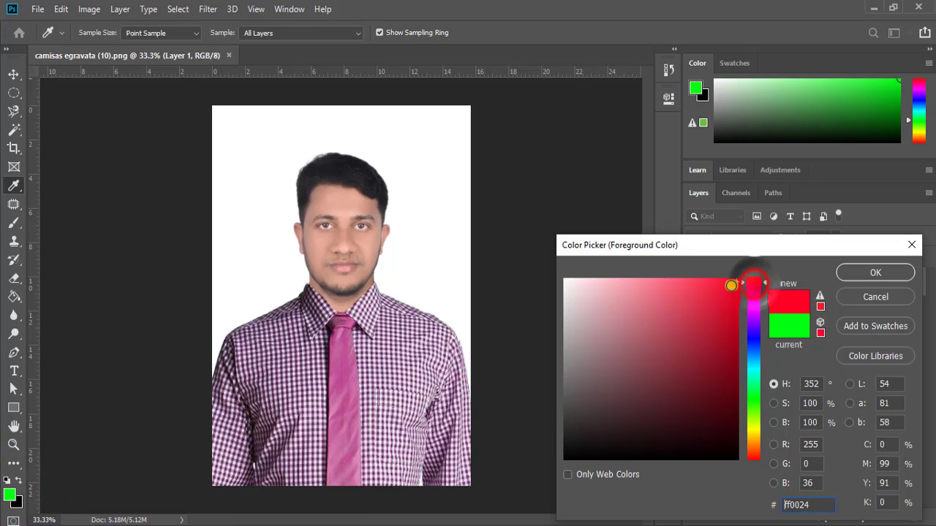
pyautogui.click(875, 272)
# Fade the shirt and lower tie with the Eraser tool at 600 px and 36% opacity.
pyautogui.press('e')
pyautogui.press(']')
pyautogui.press(']')
pyautogui.press(']')
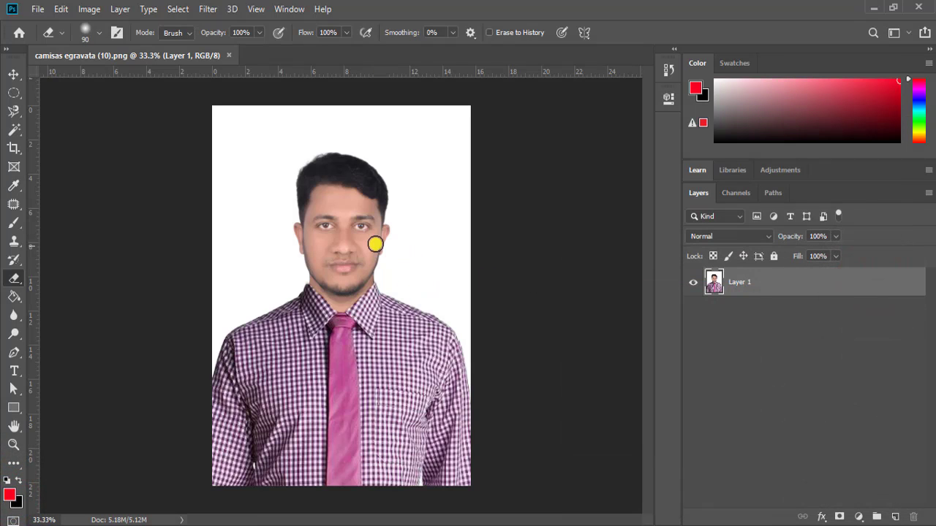
pyautogui.press(']')
pyautogui.press(']')
pyautogui.press(']')
pyautogui.press(']')
pyautogui.press(']')
pyautogui.press(']')
pyautogui.press(']')
pyautogui.press(']')
pyautogui.press(']')
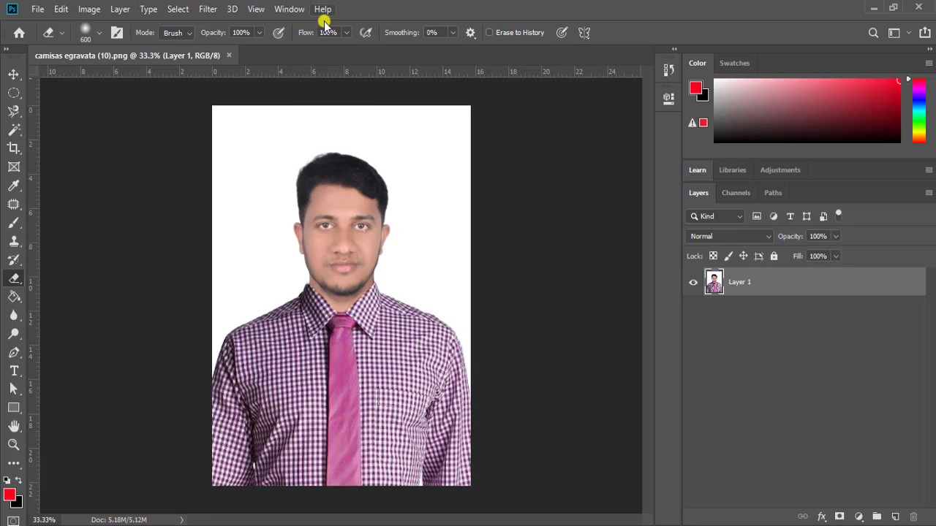
pyautogui.click(257, 32)
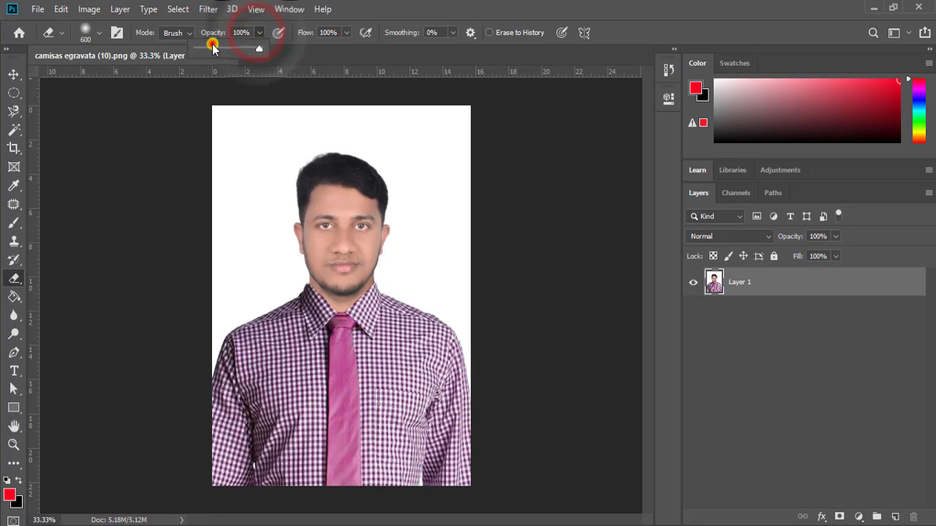
pyautogui.moveTo(212, 46)
pyautogui.mouseDown()
pyautogui.moveTo(231, 48)
pyautogui.moveTo(219, 46)
pyautogui.mouseUp()
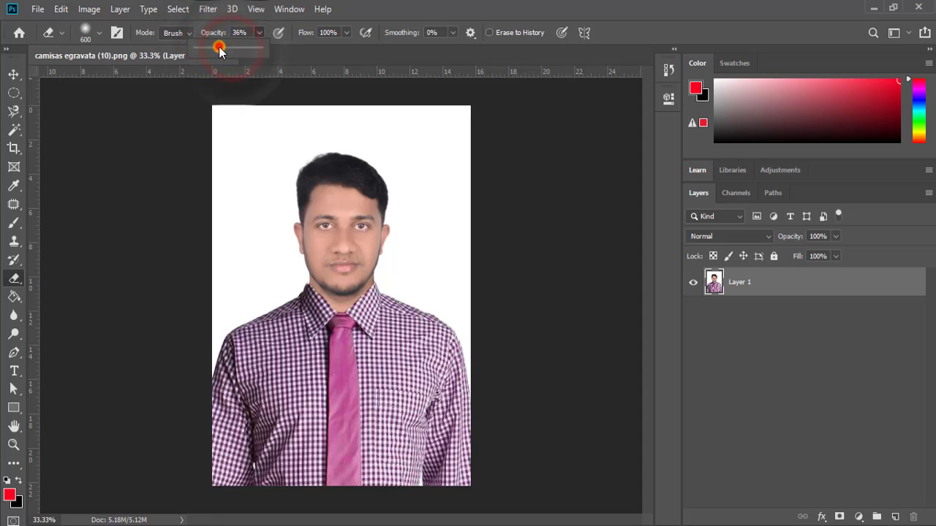
pyautogui.click(420, 8)
pyautogui.moveTo(340, 401)
pyautogui.mouseDown()
pyautogui.moveTo(267, 457)
pyautogui.moveTo(215, 410)
pyautogui.moveTo(359, 456)
pyautogui.moveTo(427, 452)
pyautogui.mouseUp()
pyautogui.moveTo(443, 396)
pyautogui.mouseDown()
pyautogui.moveTo(448, 468)
pyautogui.moveTo(428, 487)
pyautogui.moveTo(446, 386)
pyautogui.moveTo(467, 380)
pyautogui.mouseUp()
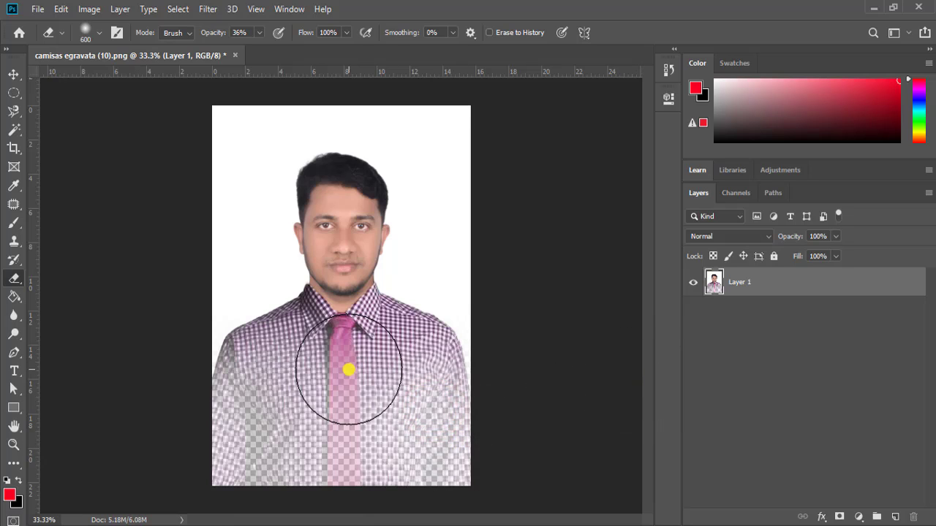
# Undo the eraser strokes and the revert to bring back the coloured scribbles.
pyautogui.hotkey('ctrl', 'z')
pyautogui.hotkey('ctrl', 'z')
pyautogui.hotkey('ctrl', 'z')
pyautogui.hotkey('ctrl', 'z')
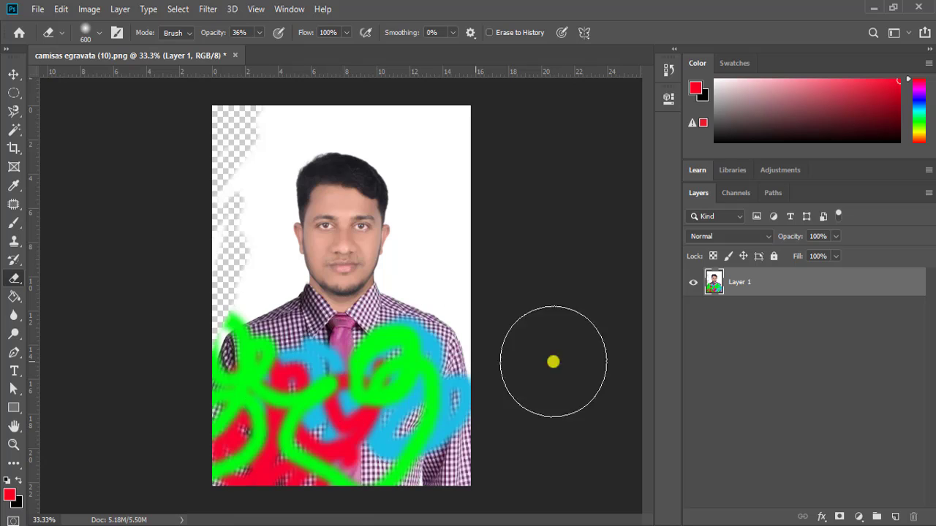
# Revert the scribbled portrait to its saved state again.
pyautogui.click(51, 9)
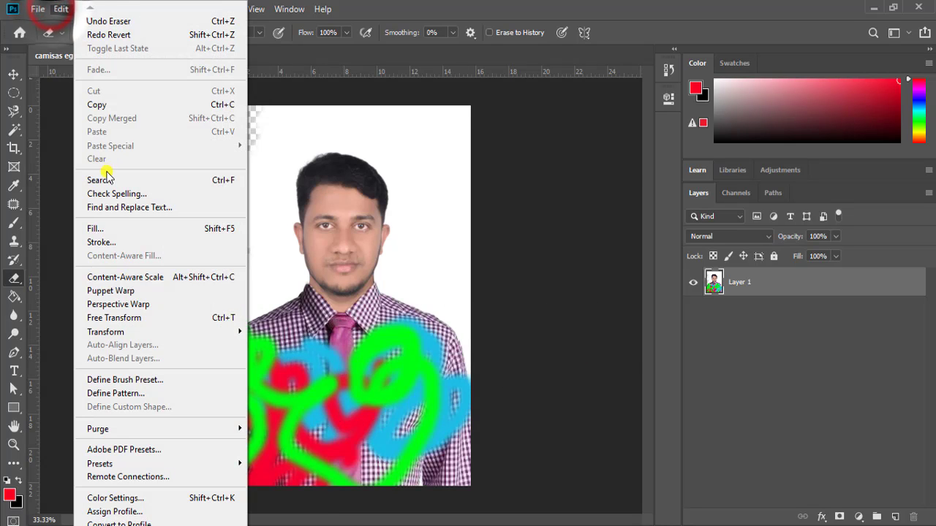
pyautogui.moveTo(37, 9)
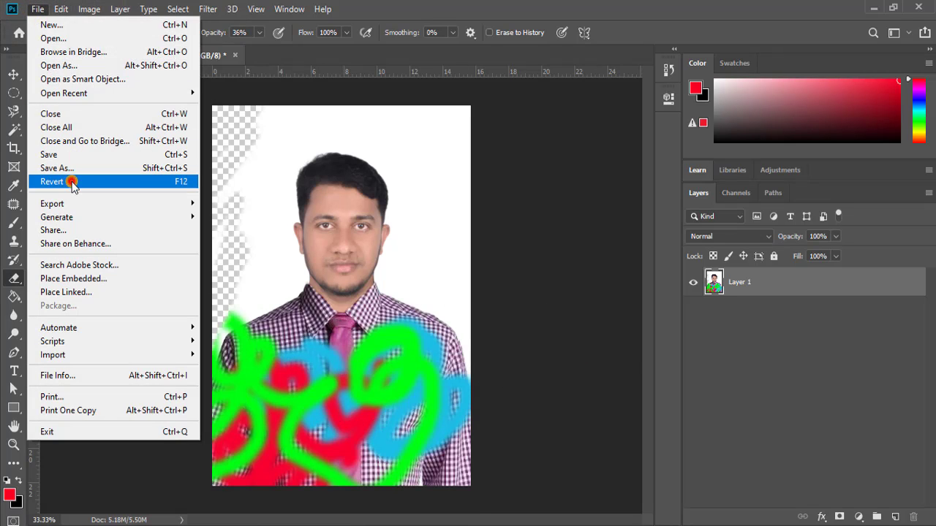
pyautogui.click(75, 182)
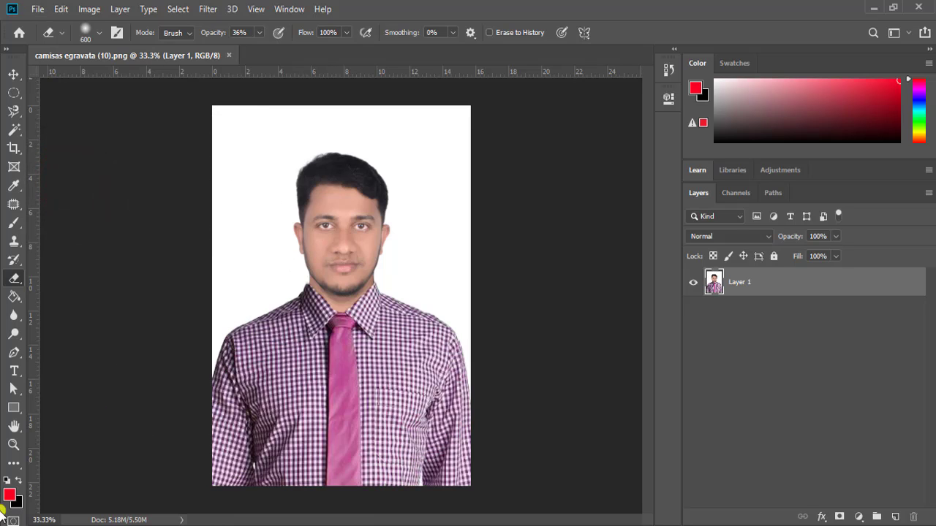
# Paint red over the whole shirt and tie with the Brush tool at 300 px and 36% opacity.
pyautogui.click(14, 223)
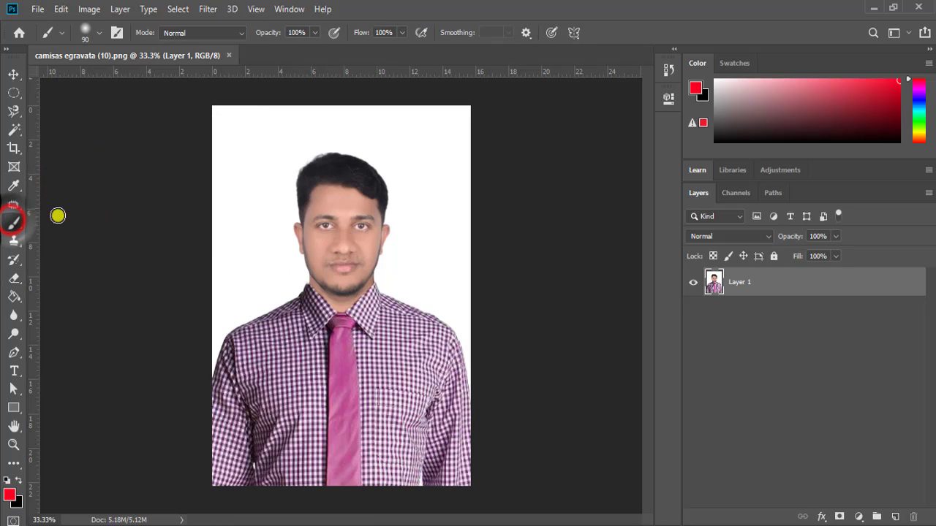
pyautogui.moveTo(315, 33); pyautogui.dragTo(275, 48)
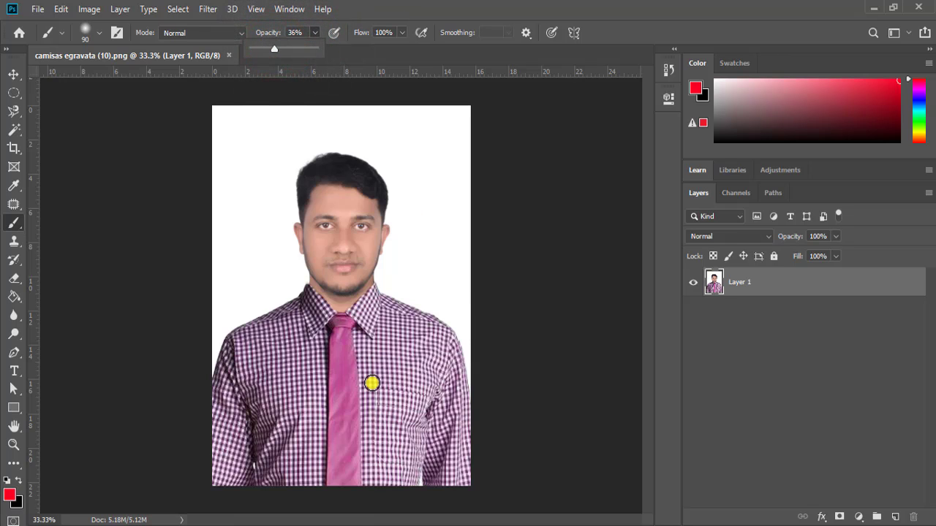
pyautogui.press(']')
pyautogui.press(']')
pyautogui.press(']')
pyautogui.press(']')
pyautogui.press(']')
pyautogui.press(']')
pyautogui.press(']')
pyautogui.moveTo(384, 403)
pyautogui.mouseDown()
pyautogui.moveTo(360, 431)
pyautogui.moveTo(377, 476)
pyautogui.moveTo(402, 496)
pyautogui.moveTo(304, 475)
pyautogui.moveTo(173, 428)
pyautogui.moveTo(194, 465)
pyautogui.moveTo(245, 463)
pyautogui.moveTo(406, 344)
pyautogui.moveTo(451, 397)
pyautogui.moveTo(461, 468)
pyautogui.moveTo(343, 361)
pyautogui.moveTo(290, 328)
pyautogui.moveTo(281, 350)
pyautogui.moveTo(345, 336)
pyautogui.moveTo(374, 344)
pyautogui.moveTo(430, 415)
pyautogui.moveTo(406, 460)
pyautogui.moveTo(330, 375)
pyautogui.mouseUp()
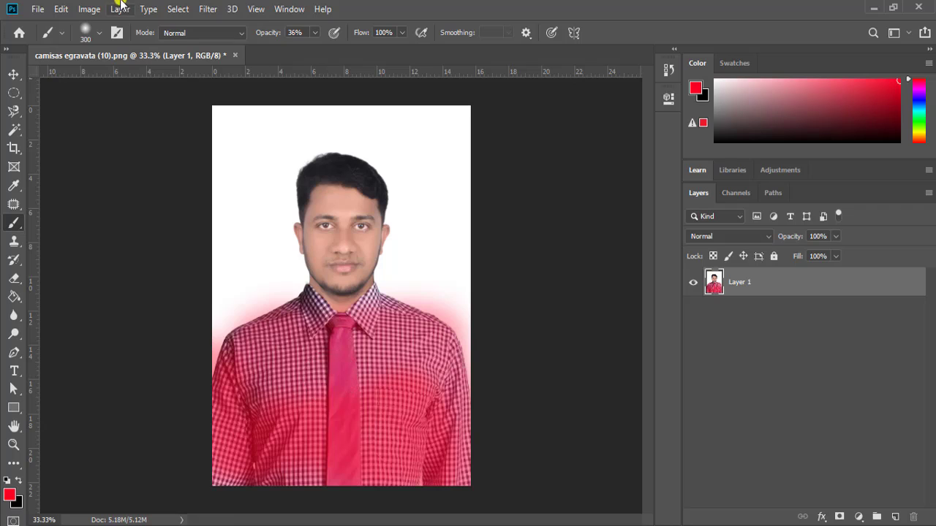
# Start a Quick Export as PNG of the red-tinted portrait to the Desktop and name the file 100.png.
pyautogui.click(39, 10)
pyautogui.click(73, 204)
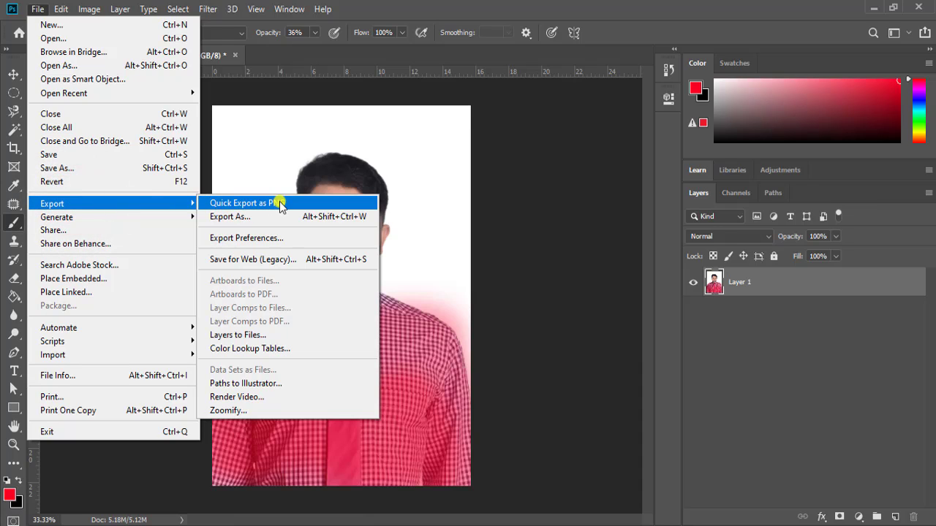
pyautogui.click(512, 138)
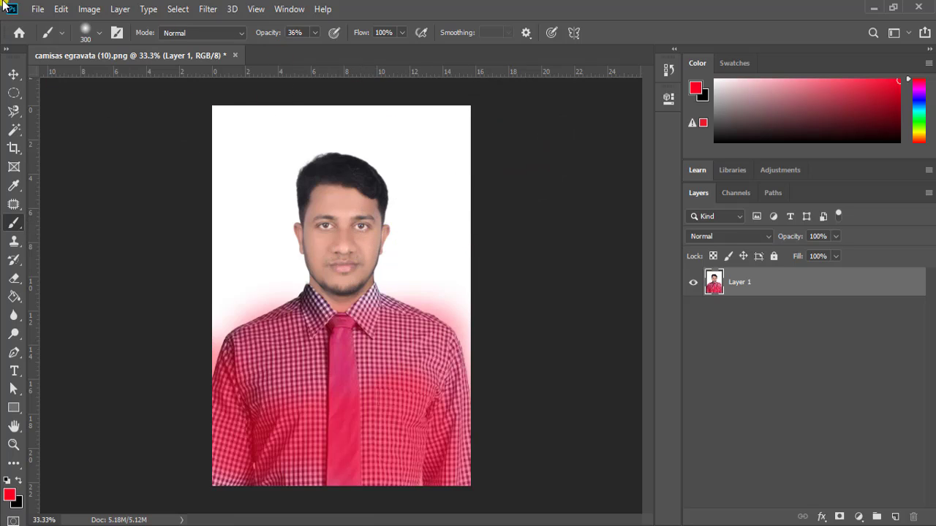
pyautogui.click(37, 9)
pyautogui.click(76, 203)
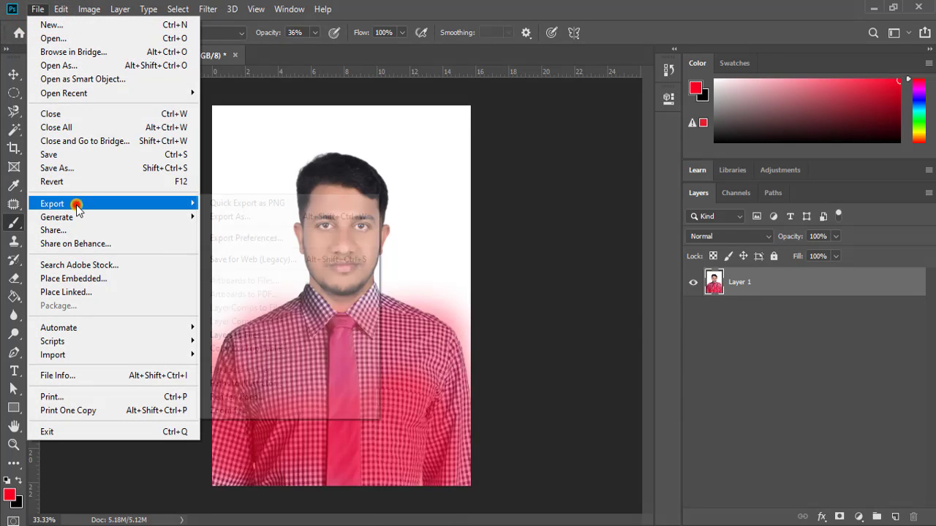
pyautogui.click(290, 203)
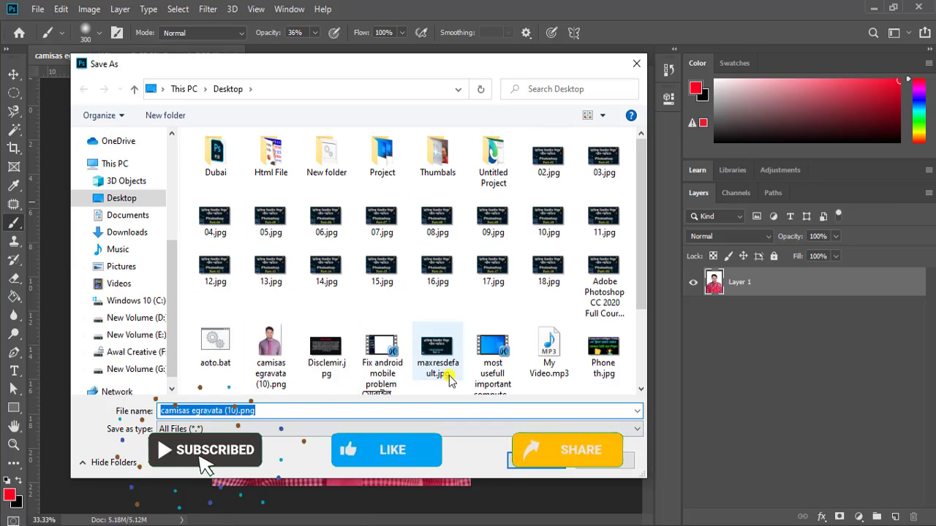
pyautogui.click(230, 411)
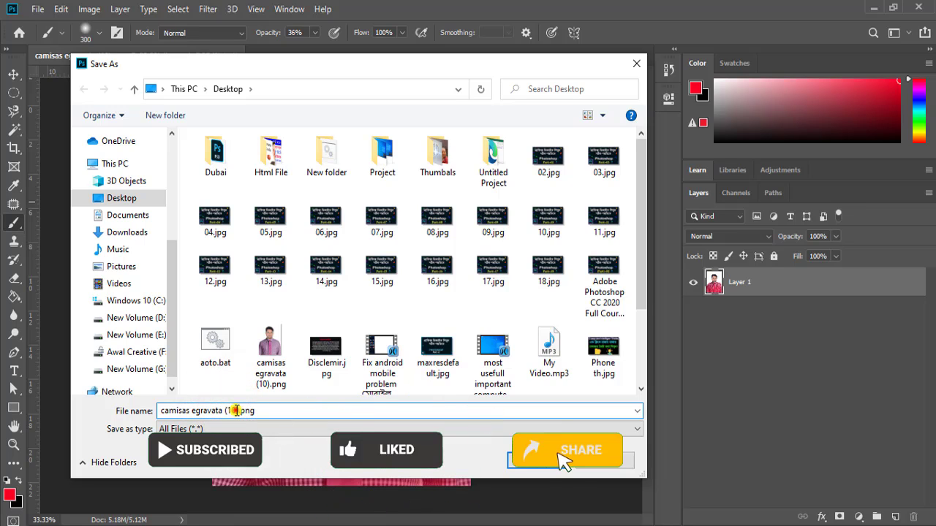
pyautogui.moveTo(235, 411); pyautogui.dragTo(159, 411)
pyautogui.press('BackSpace')
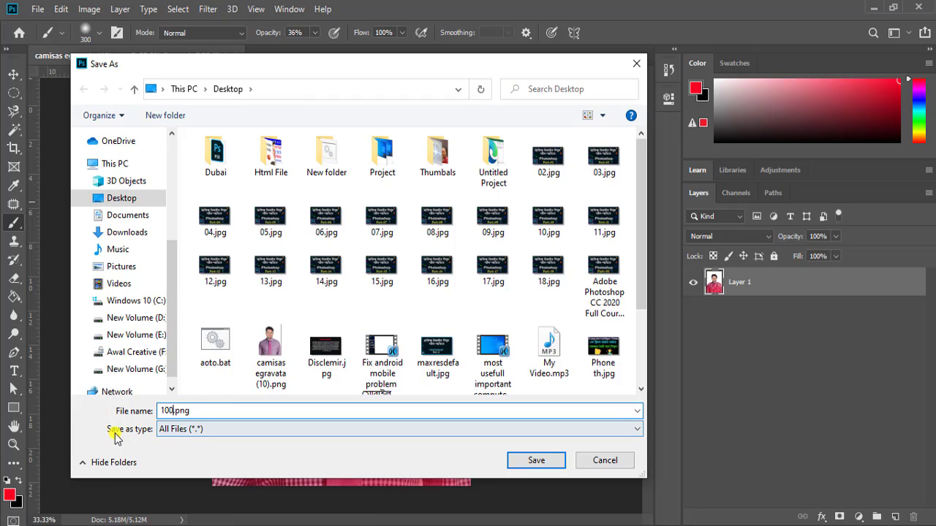
# Examine the file types offered for saving the exported image.
pyautogui.click(189, 430)
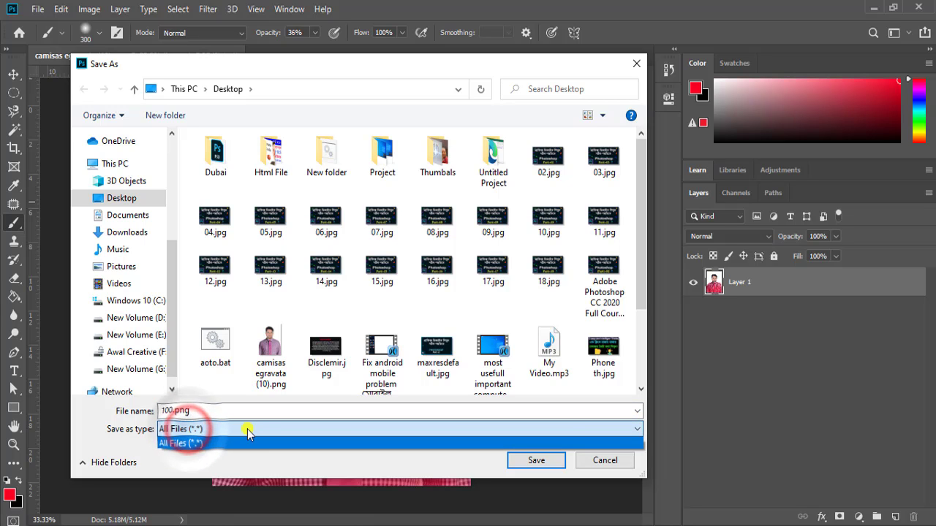
pyautogui.click(468, 64)
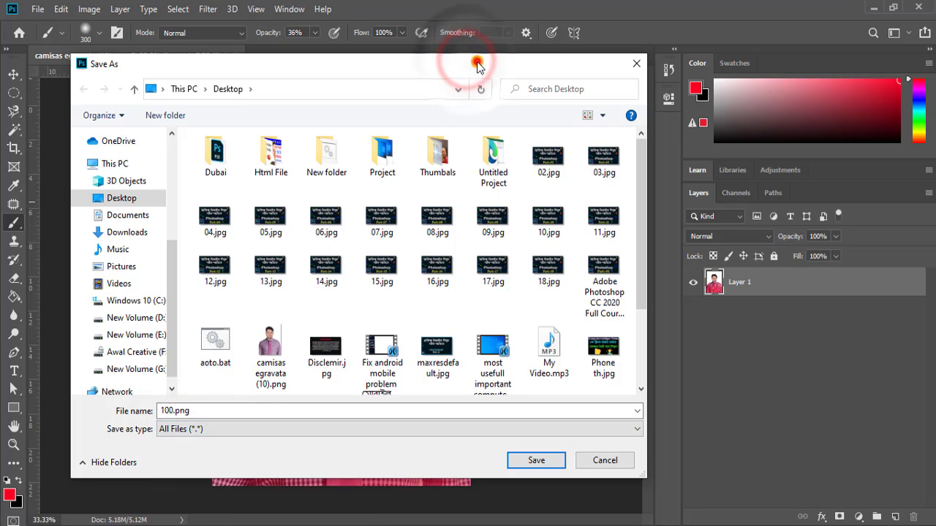
pyautogui.moveTo(471, 64); pyautogui.dragTo(436, 47)
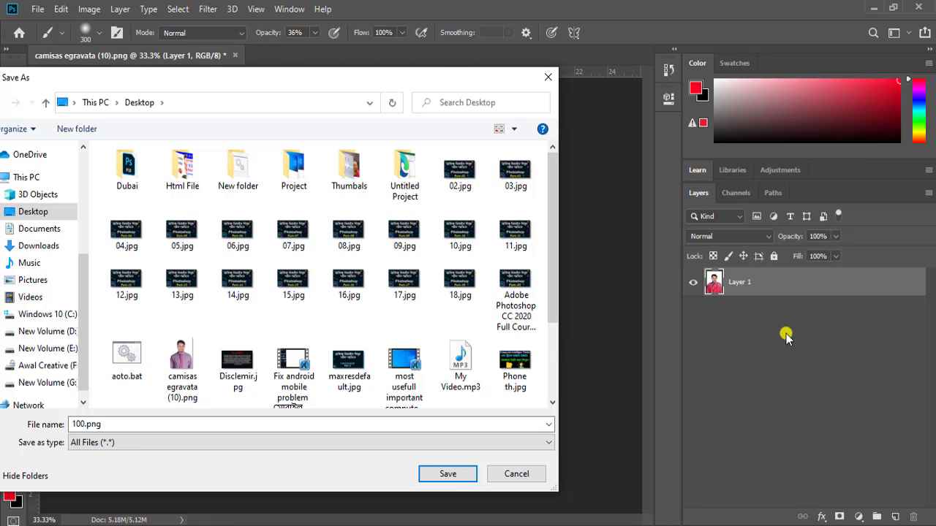
pyautogui.moveTo(277, 78); pyautogui.dragTo(343, 92)
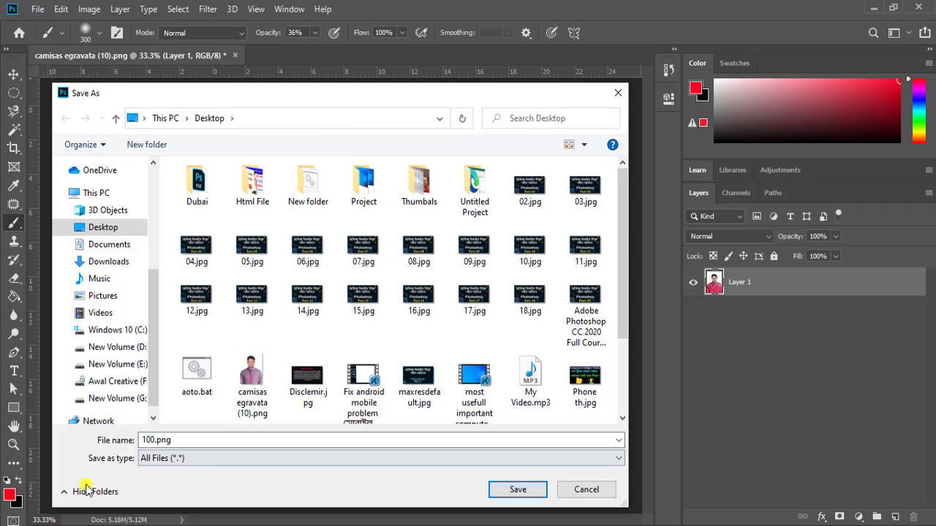
pyautogui.click(177, 461)
pyautogui.click(179, 468)
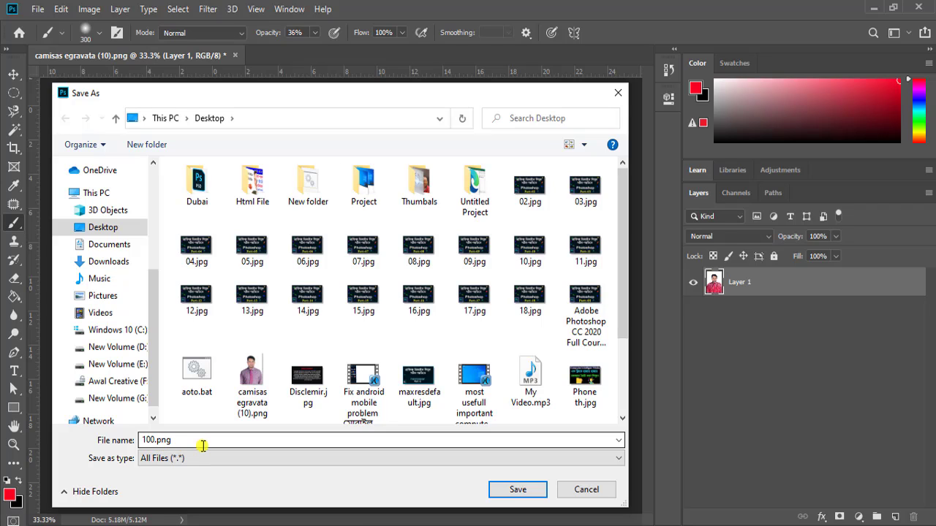
# Save the PNG export as 100.png on the Desktop.
pyautogui.click(530, 491)
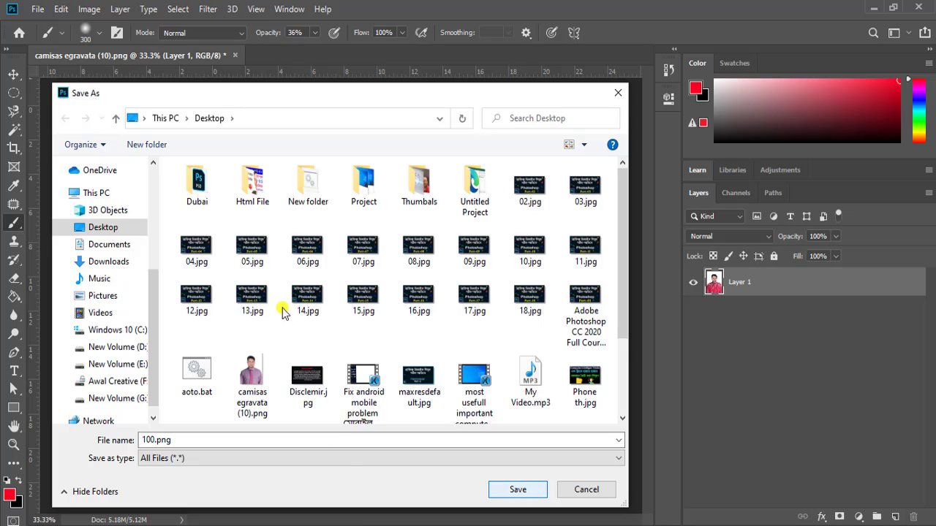
pyautogui.click(110, 227)
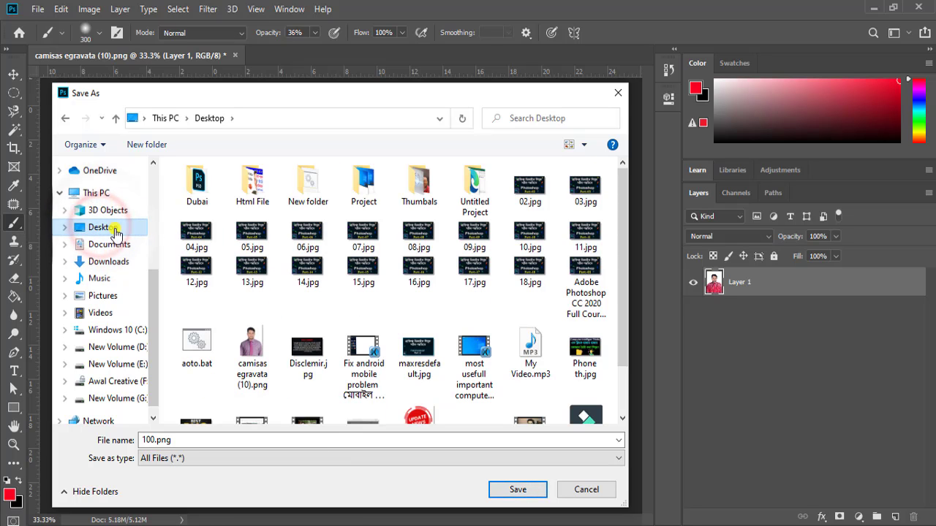
pyautogui.click(524, 491)
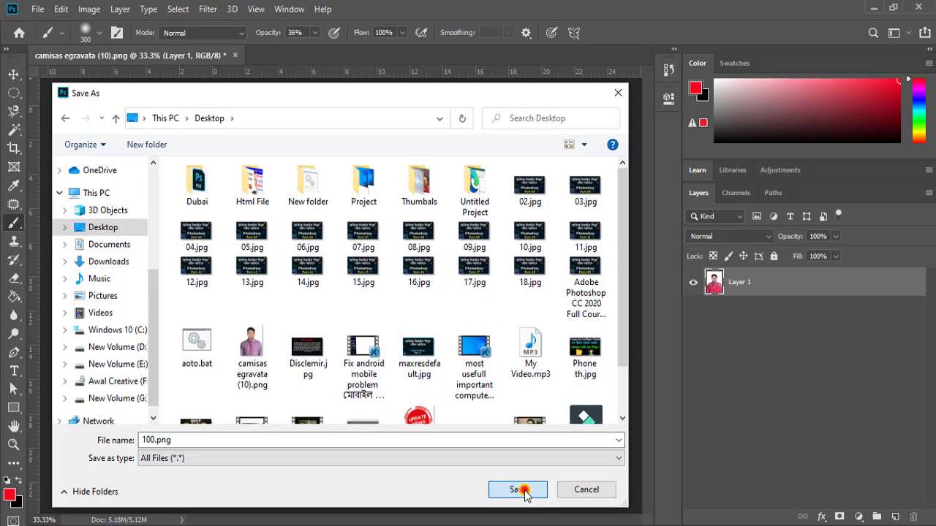
# Switch to the Windows desktop, refresh it and check the exported 100.png file.
pyautogui.click(876, 7)
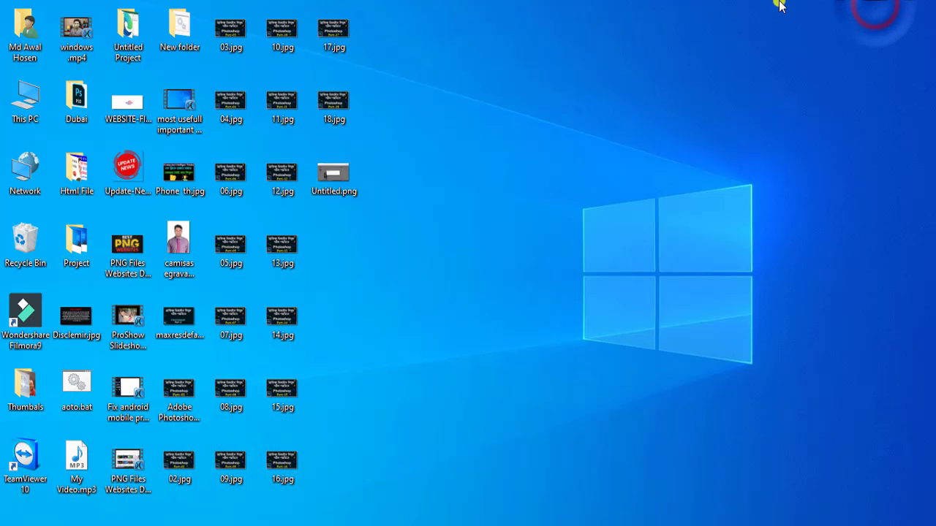
pyautogui.rightClick(473, 142)
pyautogui.click(515, 188)
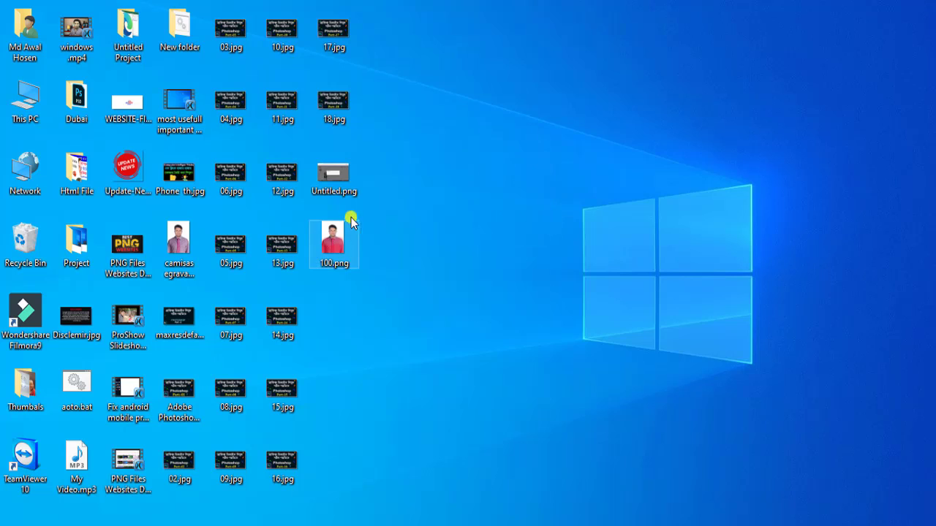
pyautogui.moveTo(334, 247)
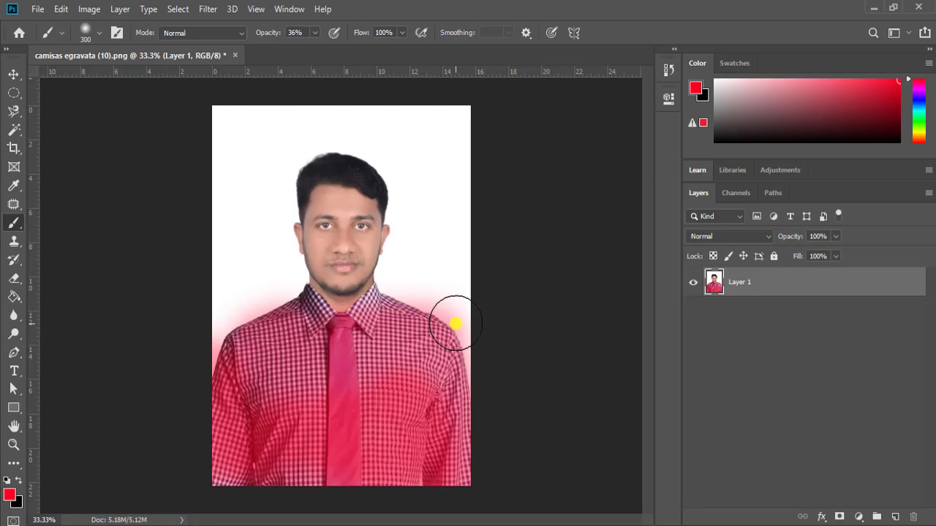
# Open Export As for the red-tinted portrait and set the format to JPG at 100% quality.
pyautogui.click(37, 9)
pyautogui.moveTo(61, 202)
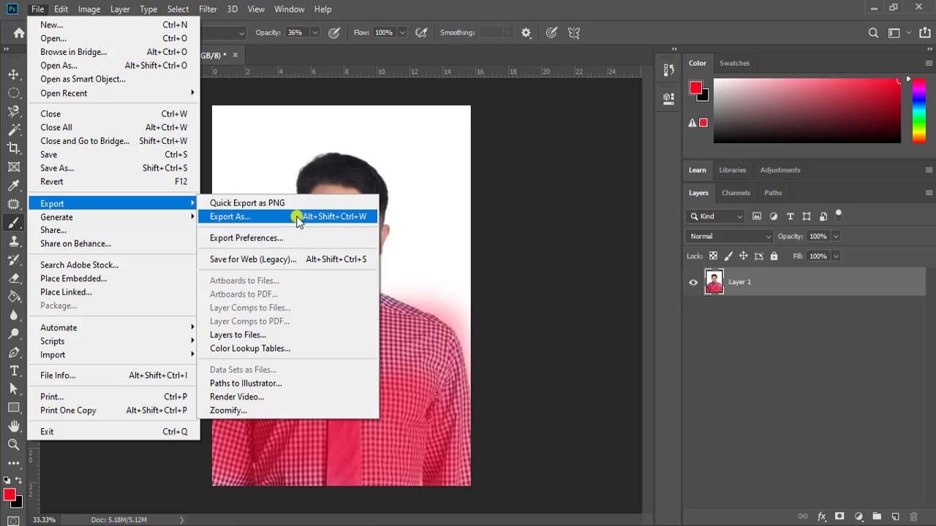
pyautogui.click(242, 218)
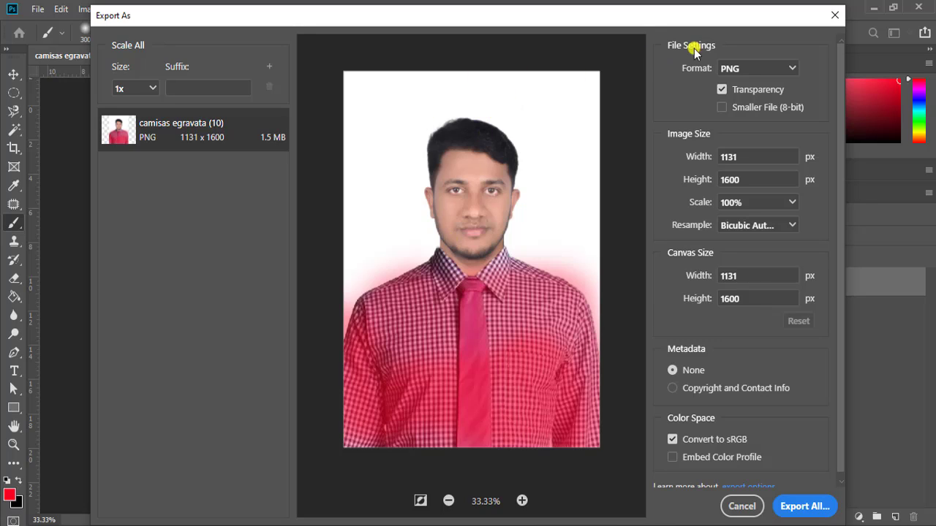
pyautogui.click(791, 68)
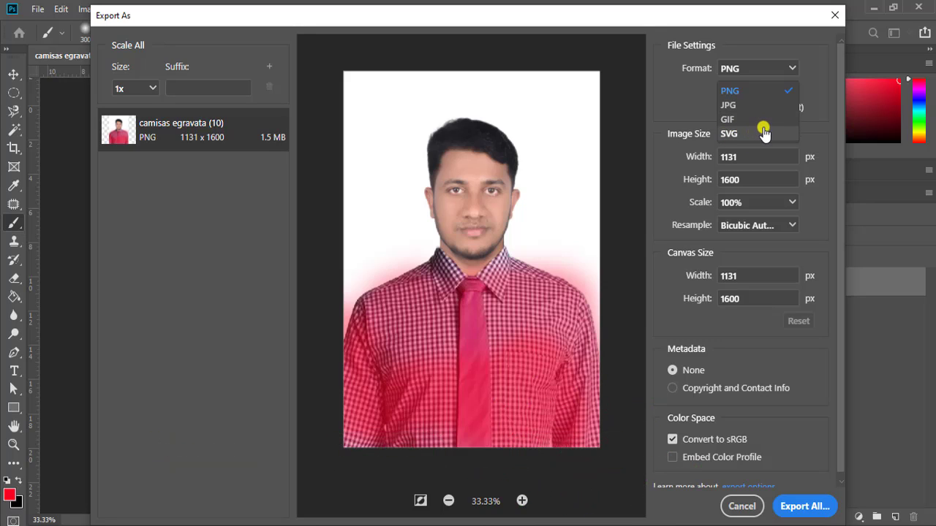
pyautogui.click(728, 106)
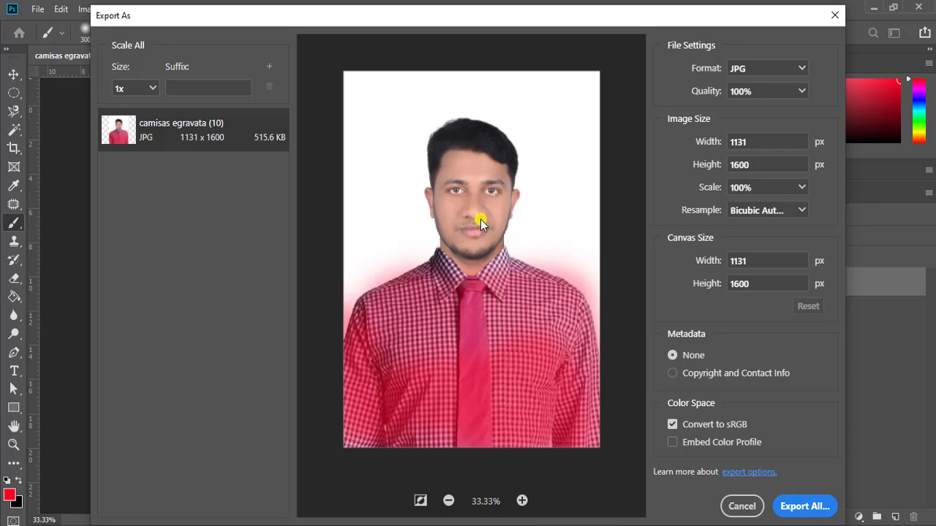
pyautogui.click(797, 90)
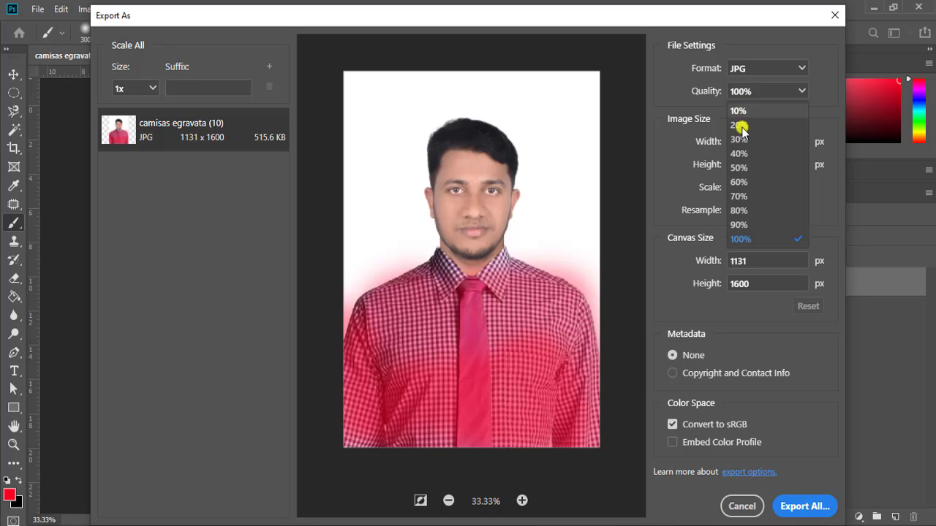
pyautogui.click(745, 240)
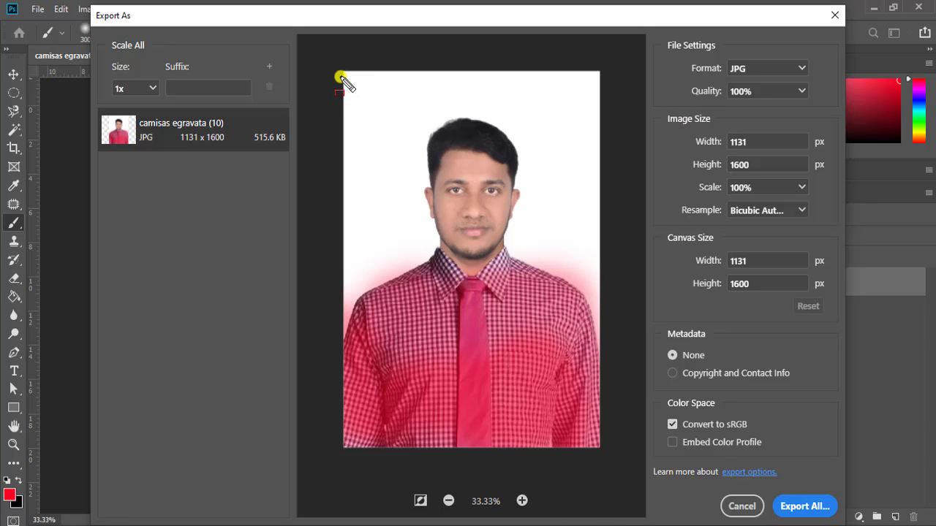
pyautogui.moveTo(343, 70)
pyautogui.mouseDown()
pyautogui.moveTo(575, 426)
pyautogui.moveTo(606, 447)
pyautogui.mouseUp()
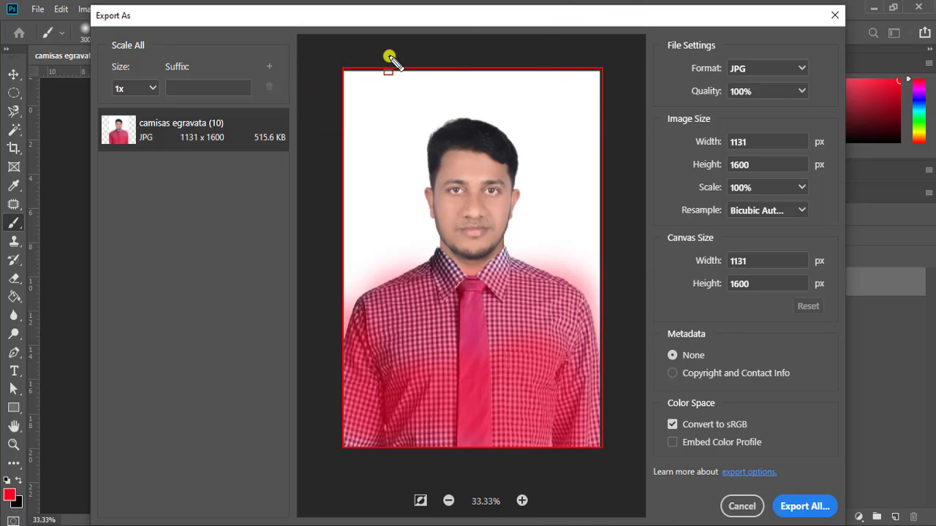
pyautogui.moveTo(655, 117)
pyautogui.mouseDown()
pyautogui.moveTo(787, 229)
pyautogui.moveTo(833, 222)
pyautogui.mouseUp()
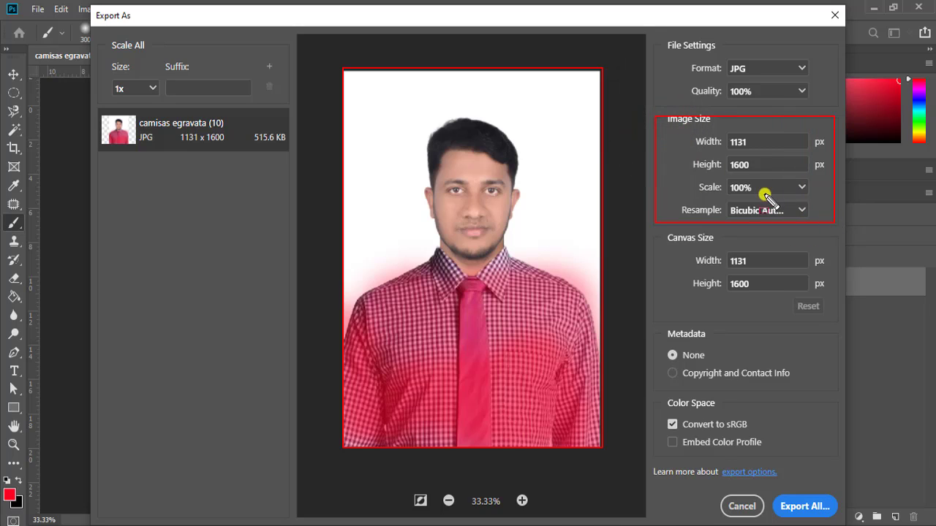
pyautogui.press('Escape')
# Set the export image width to 1139 px.
pyautogui.click(749, 142)
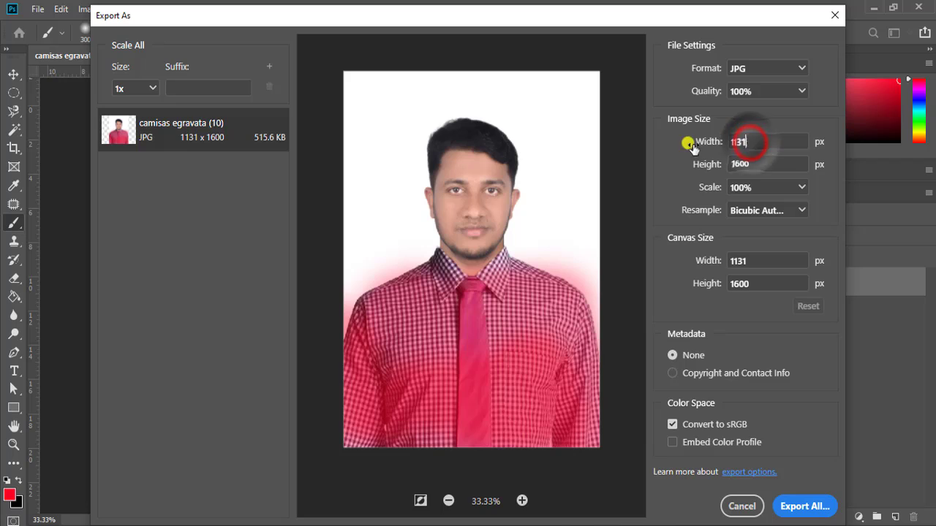
pyautogui.moveTo(753, 142); pyautogui.dragTo(702, 146)
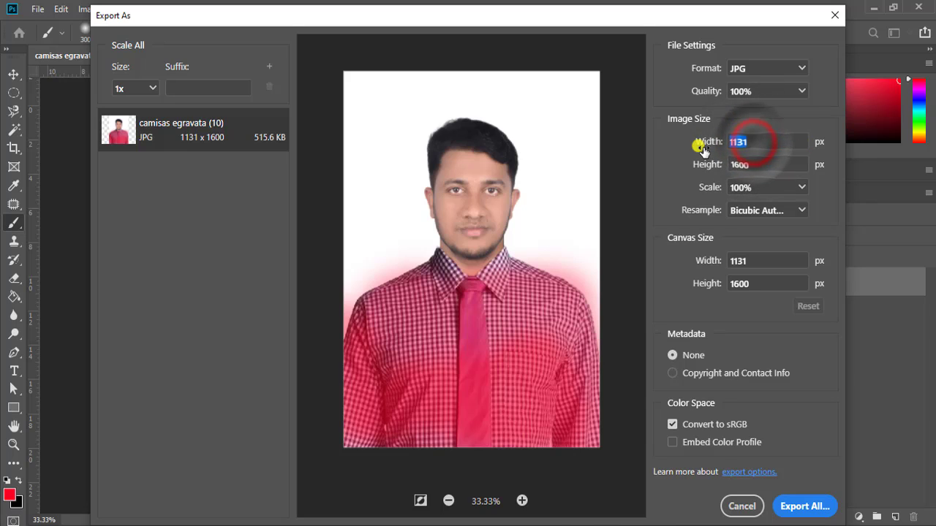
pyautogui.click(742, 142)
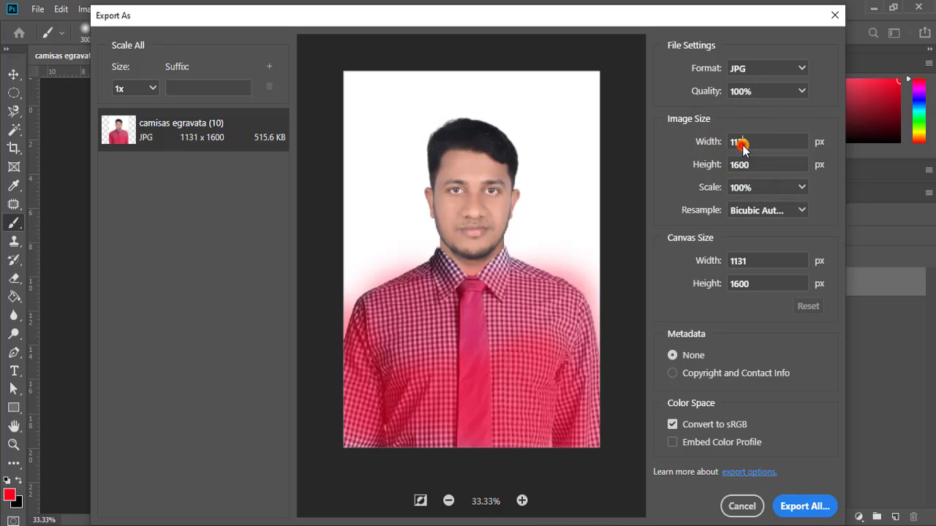
pyautogui.doubleClick(742, 145)
pyautogui.click(795, 372)
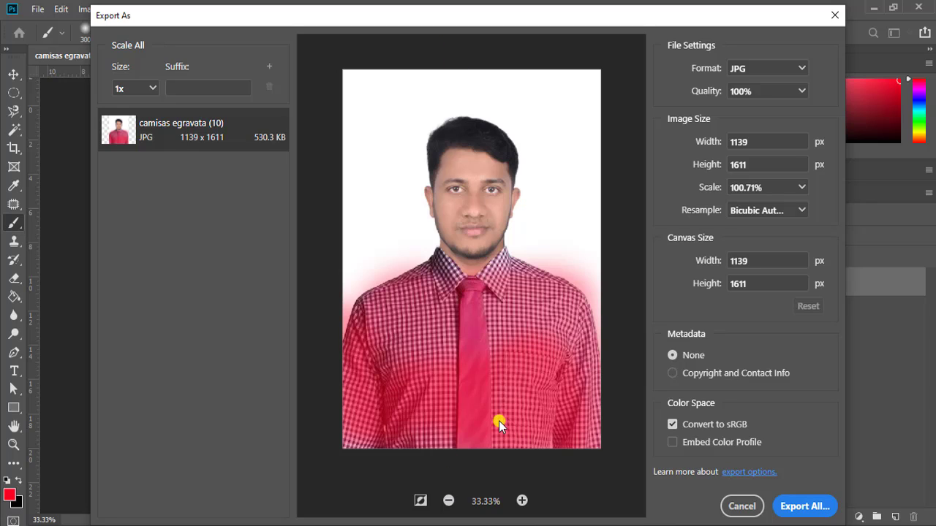
# Set the export image height to 1620 px.
pyautogui.click(753, 167)
pyautogui.doubleClick(752, 167)
pyautogui.write('1620')
pyautogui.click(668, 285)
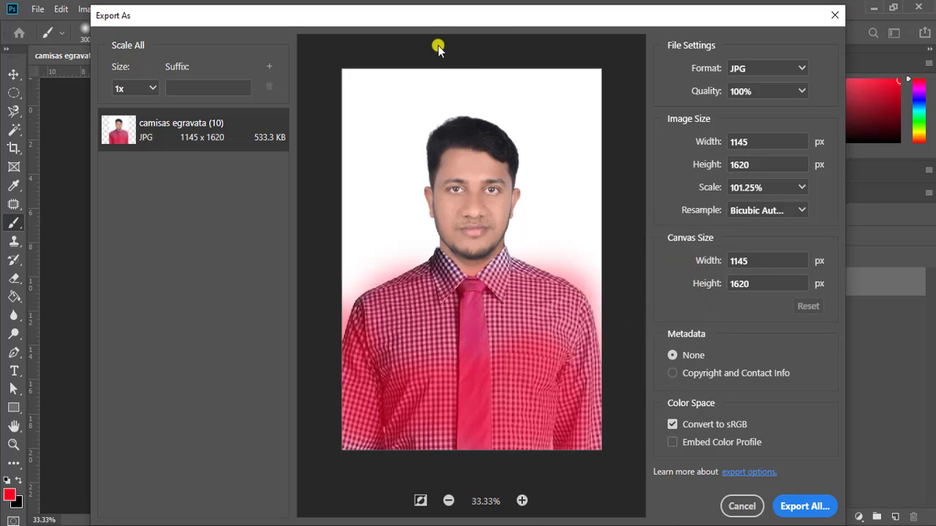
# Try export scales of 25%, 50% and 100% on the portrait.
pyautogui.click(801, 188)
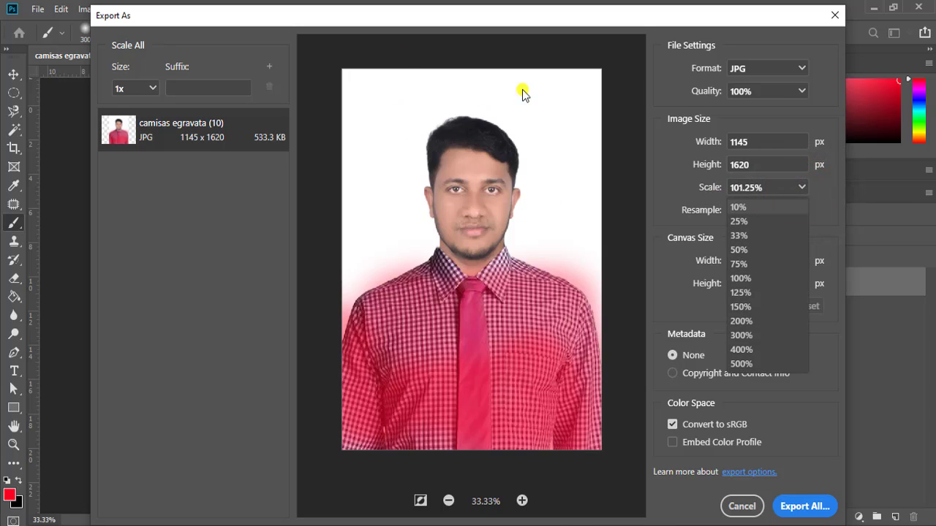
pyautogui.click(746, 223)
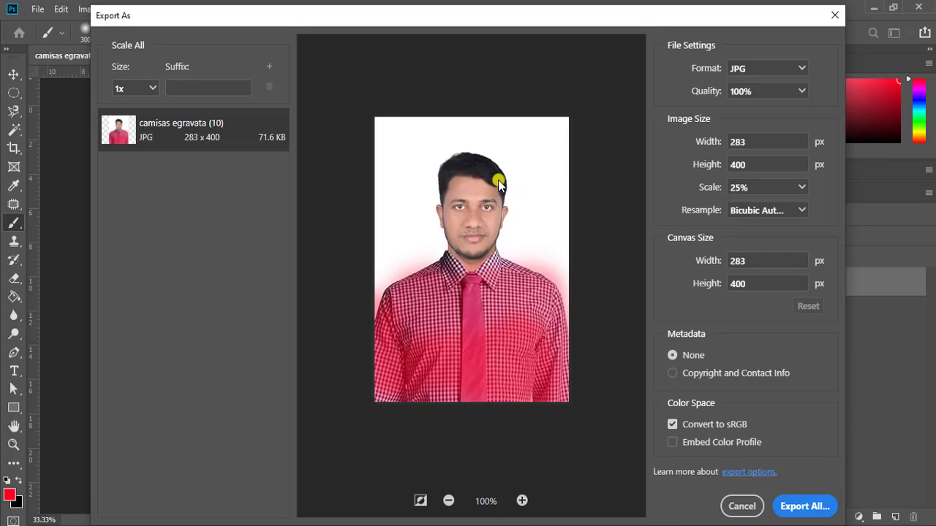
pyautogui.click(800, 187)
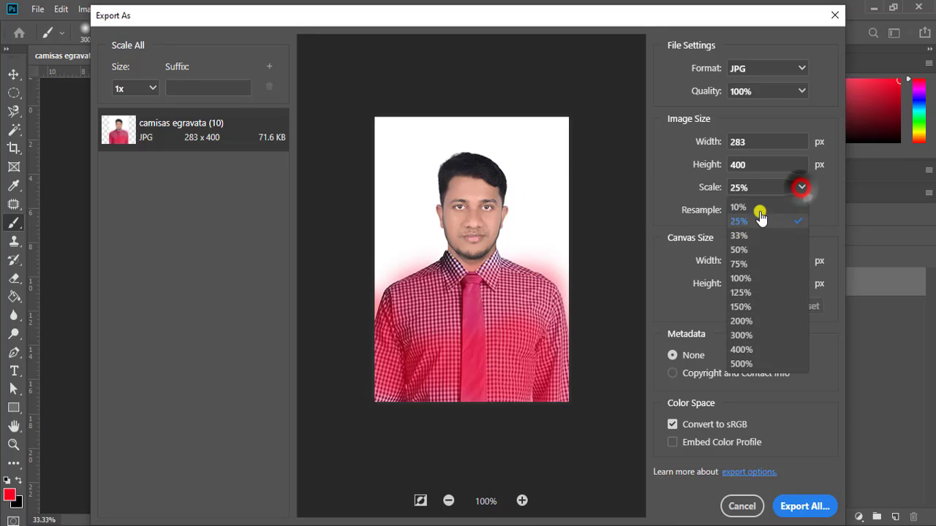
pyautogui.click(737, 253)
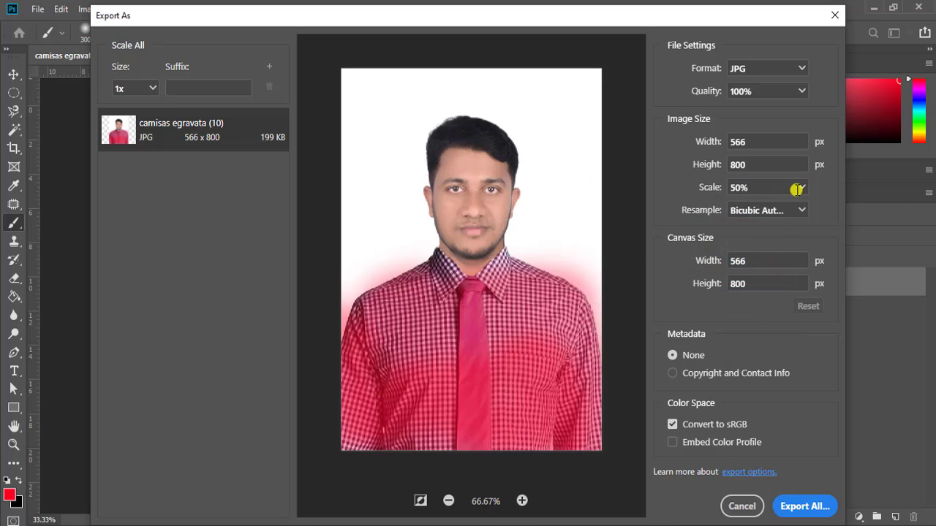
pyautogui.click(800, 187)
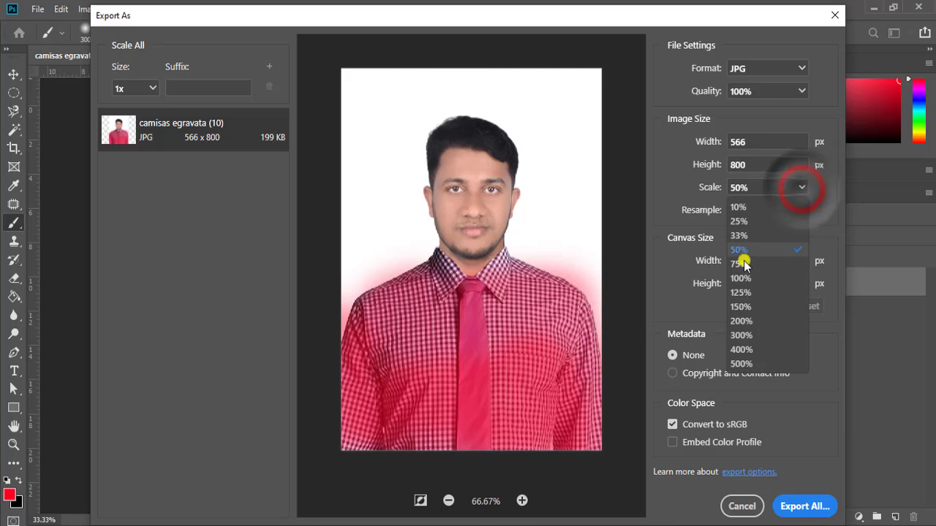
pyautogui.click(738, 278)
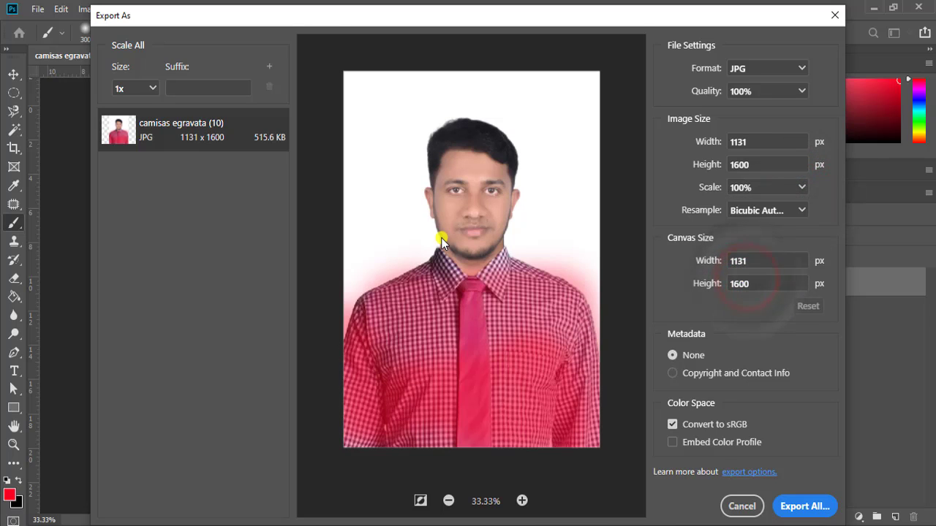
# Set the export scale to 125% and keep Bicubic Automatic as the resampling method.
pyautogui.click(802, 188)
pyautogui.click(740, 292)
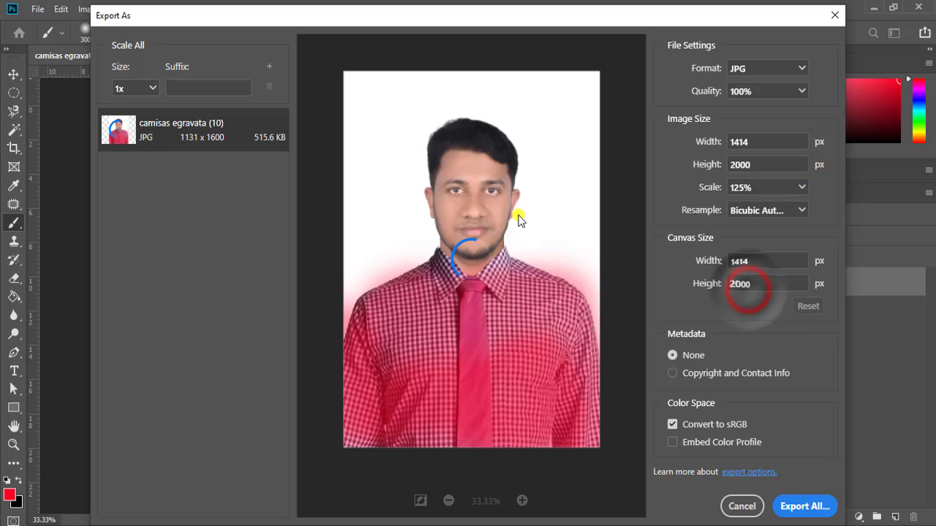
pyautogui.click(783, 214)
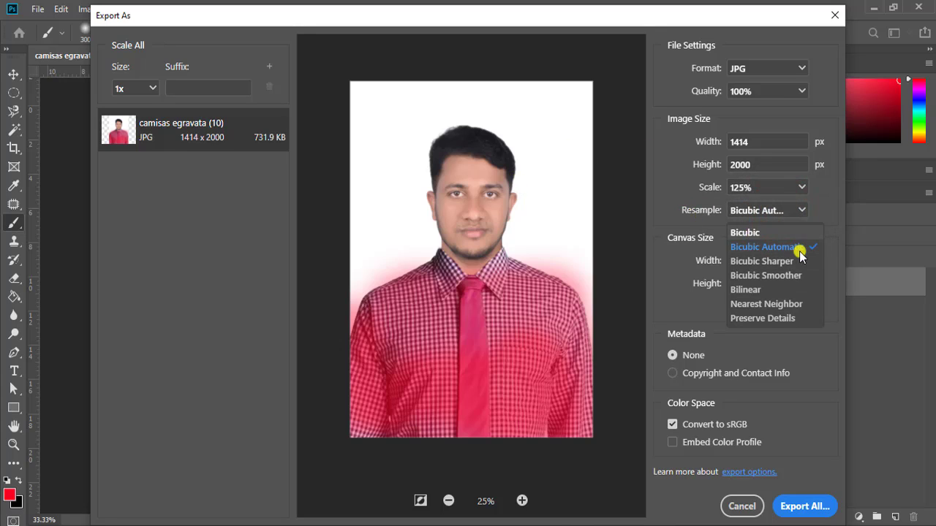
pyautogui.click(769, 248)
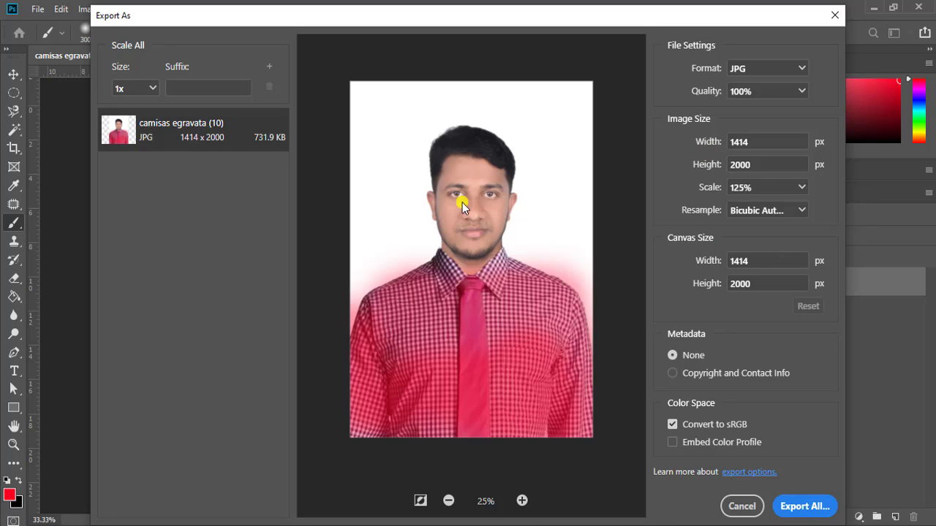
# Try a canvas size of 1420 by 2030 px for the export and reset the canvas size.
pyautogui.doubleClick(747, 261)
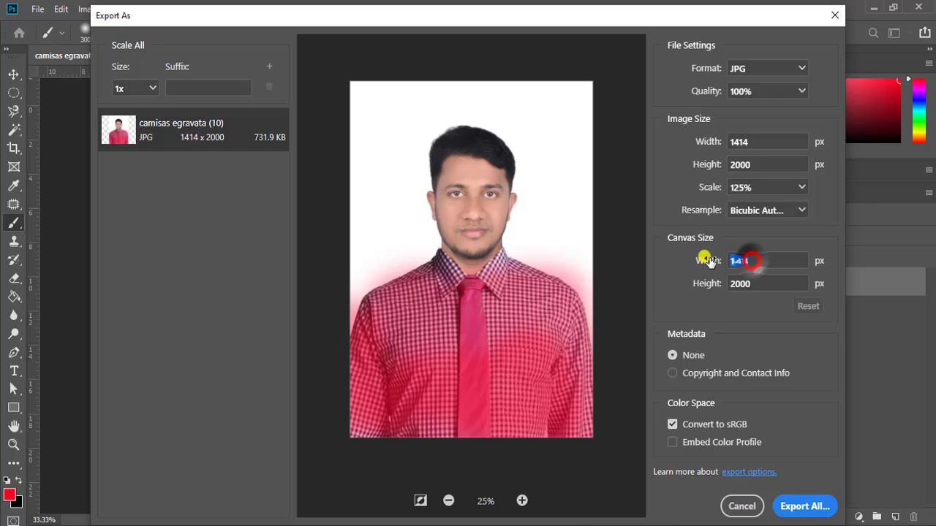
pyautogui.write('1420')
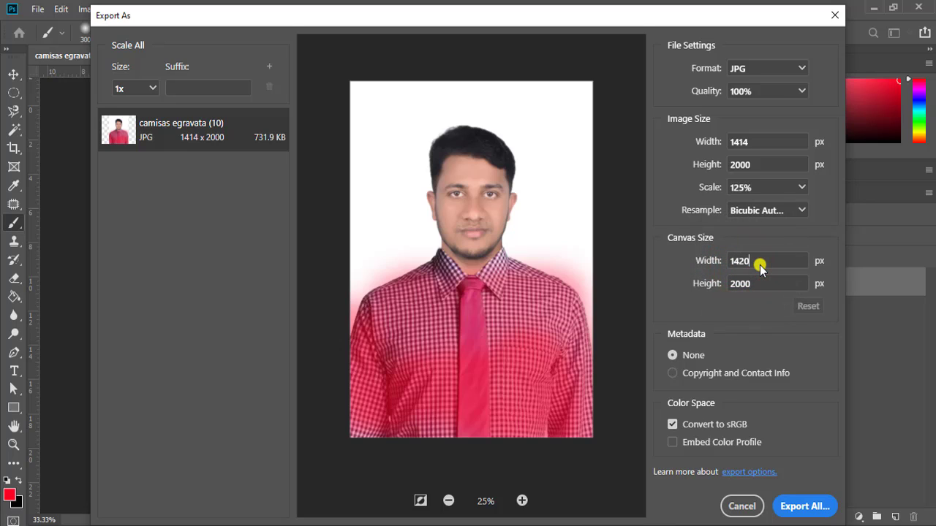
pyautogui.click(757, 313)
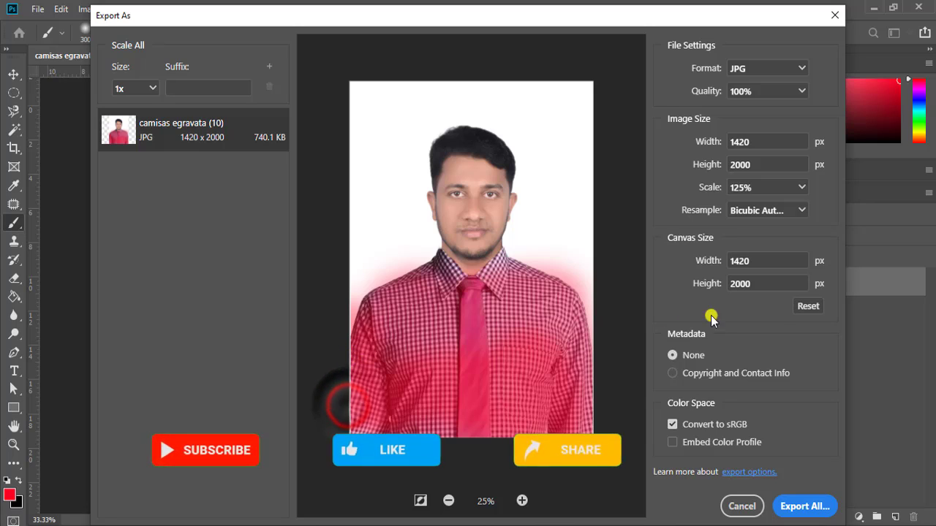
pyautogui.doubleClick(738, 285)
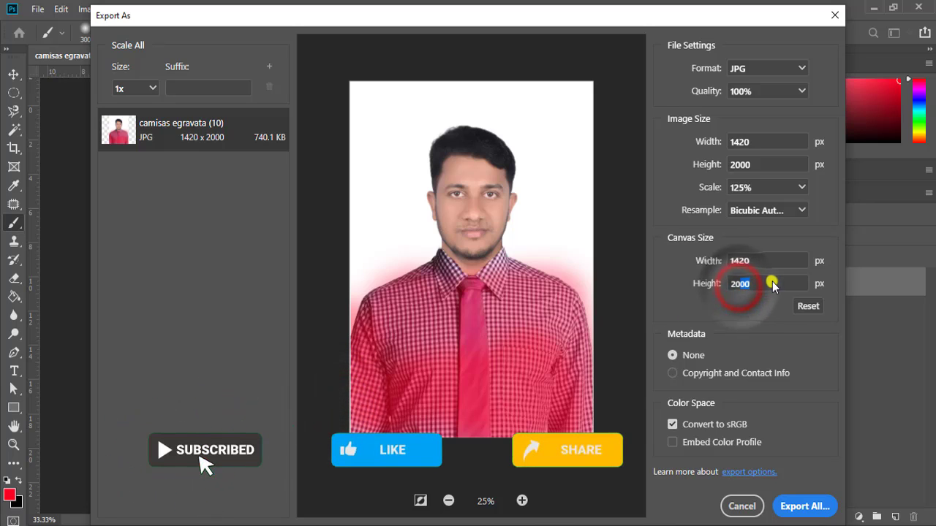
pyautogui.write('2030')
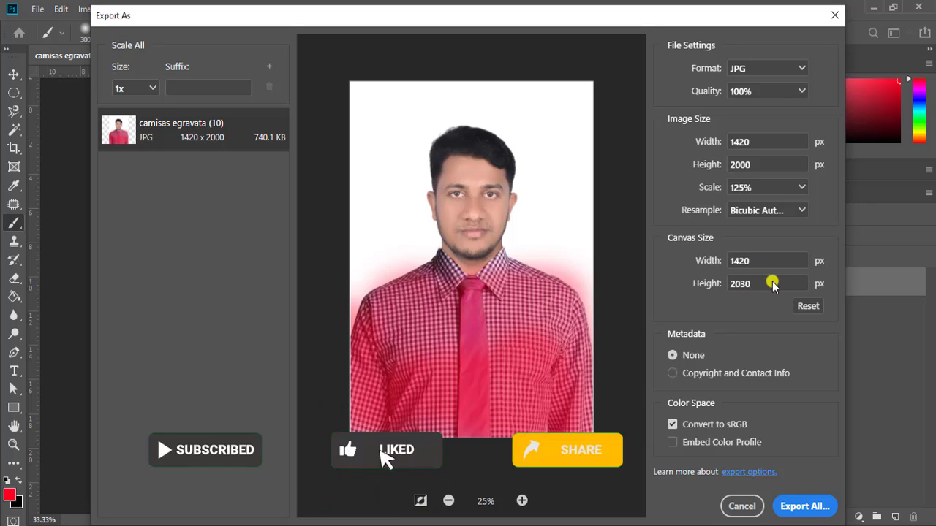
pyautogui.click(727, 302)
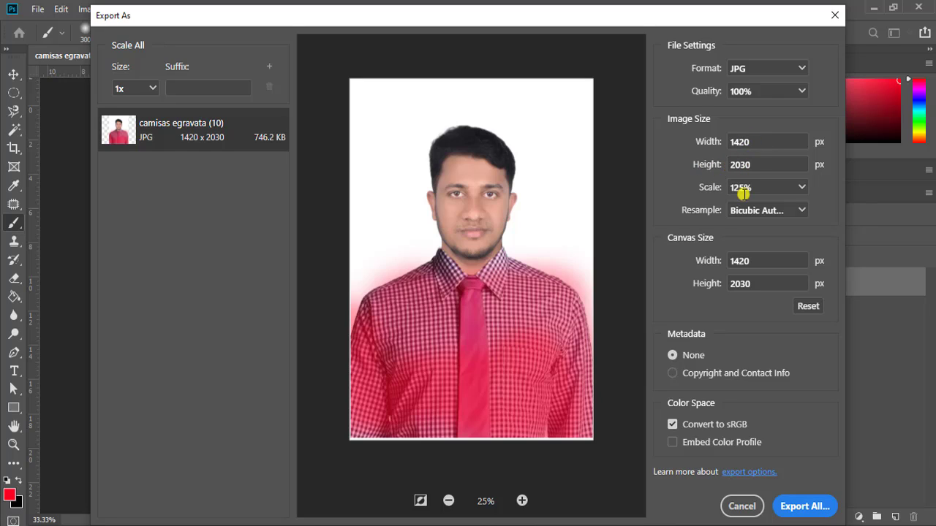
pyautogui.click(807, 307)
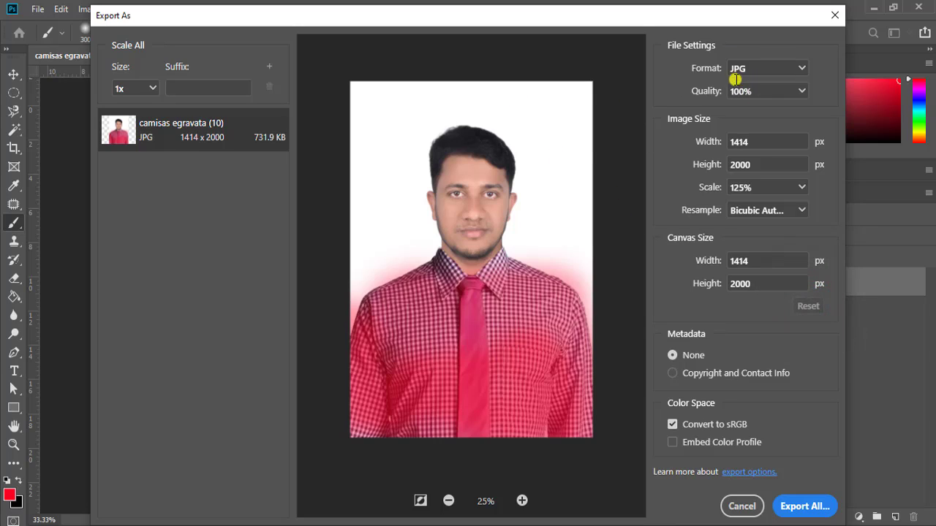
# Export the portrait as a JPG to the Desktop with the file name (10).jpg.
pyautogui.click(804, 306)
pyautogui.click(788, 507)
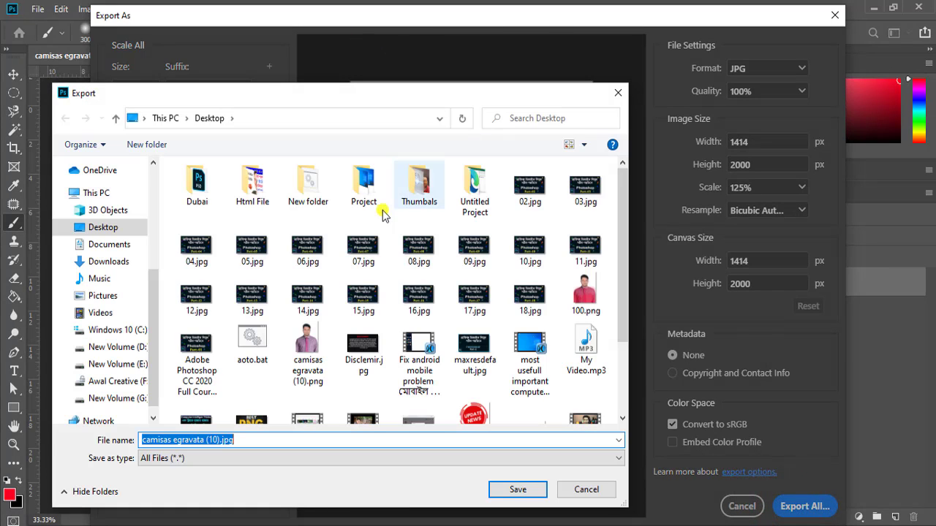
pyautogui.moveTo(265, 87); pyautogui.dragTo(369, 31)
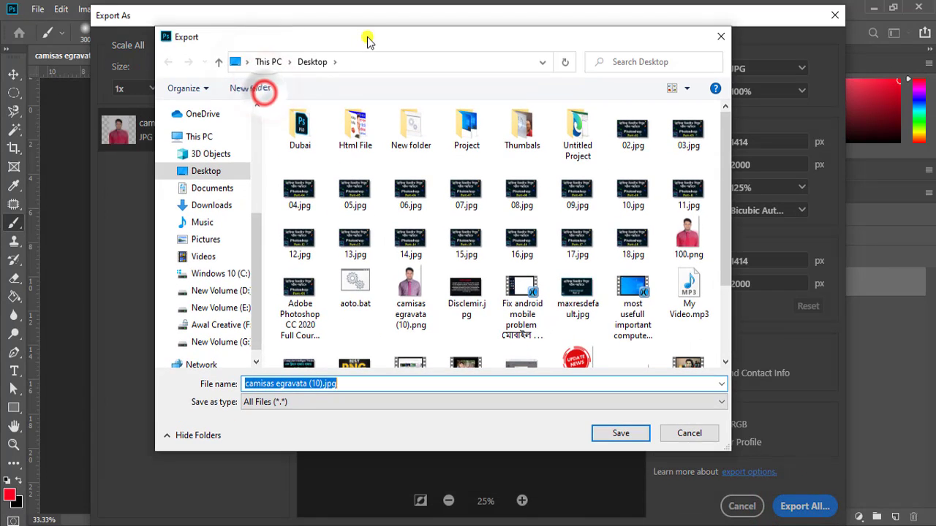
pyautogui.moveTo(310, 384); pyautogui.dragTo(60, 345)
pyautogui.press('BackSpace')
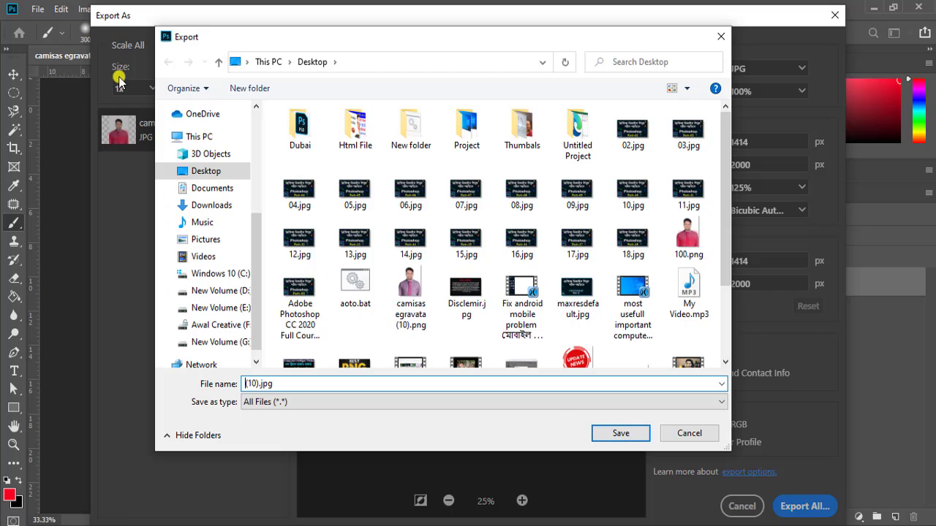
pyautogui.click(180, 168)
pyautogui.click(646, 434)
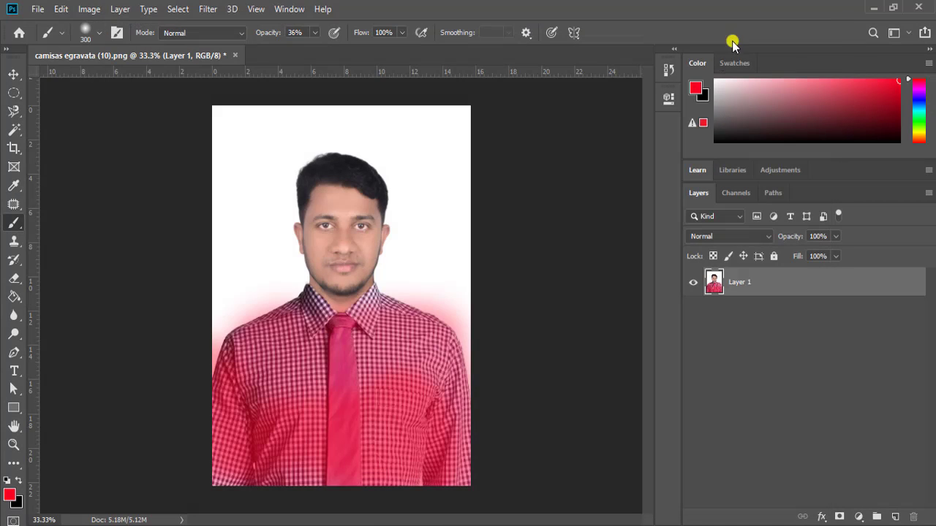
# Minimise the window and check the exported 100.png and (10).jpg files on the desktop.
pyautogui.click(868, 6)
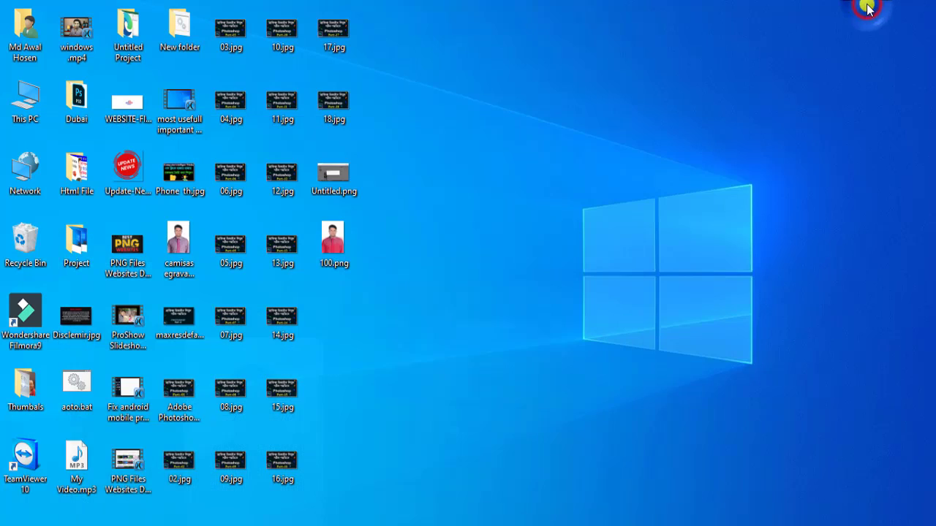
pyautogui.click(427, 201)
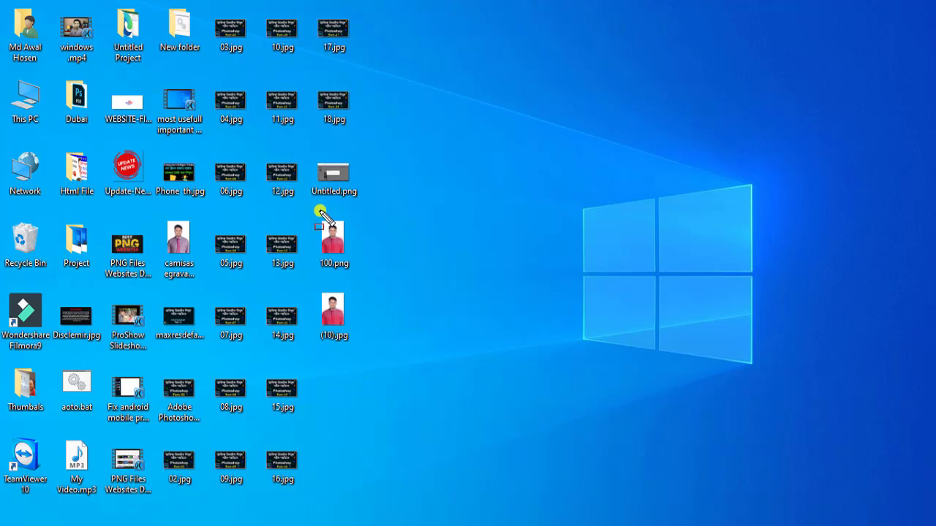
pyautogui.moveTo(302, 206); pyautogui.dragTo(409, 360)
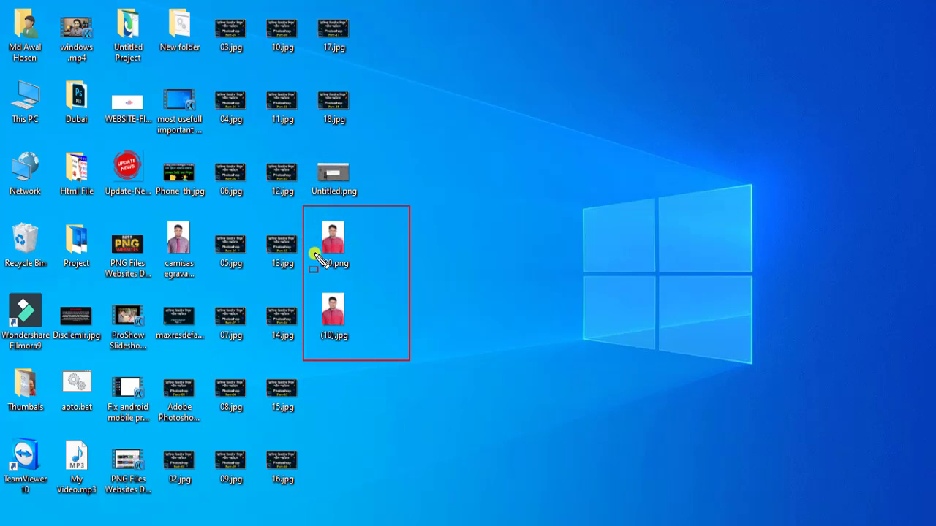
pyautogui.moveTo(313, 253); pyautogui.dragTo(366, 276)
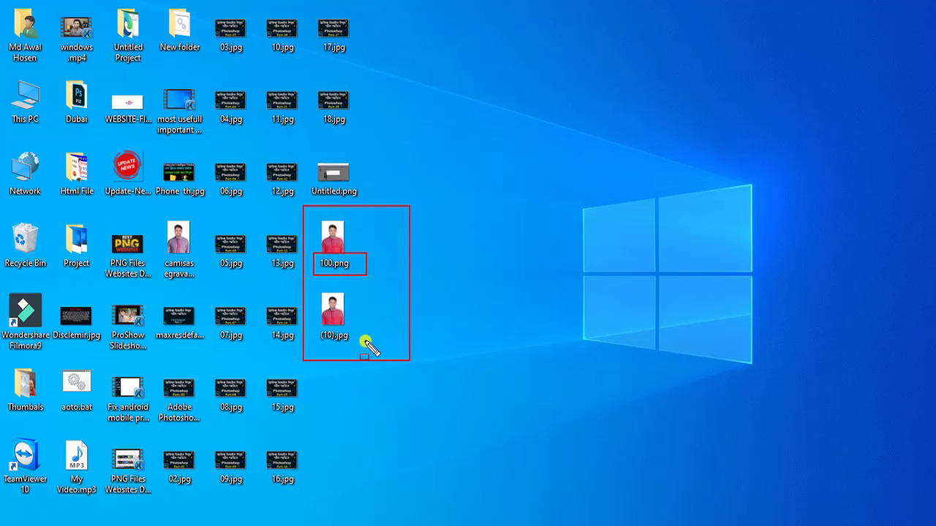
pyautogui.moveTo(315, 328); pyautogui.dragTo(365, 346)
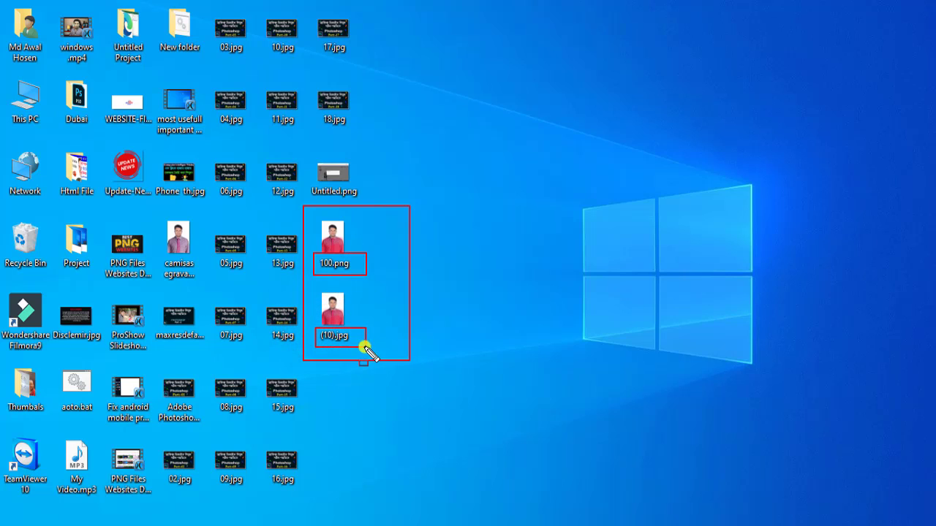
pyautogui.press('Escape')
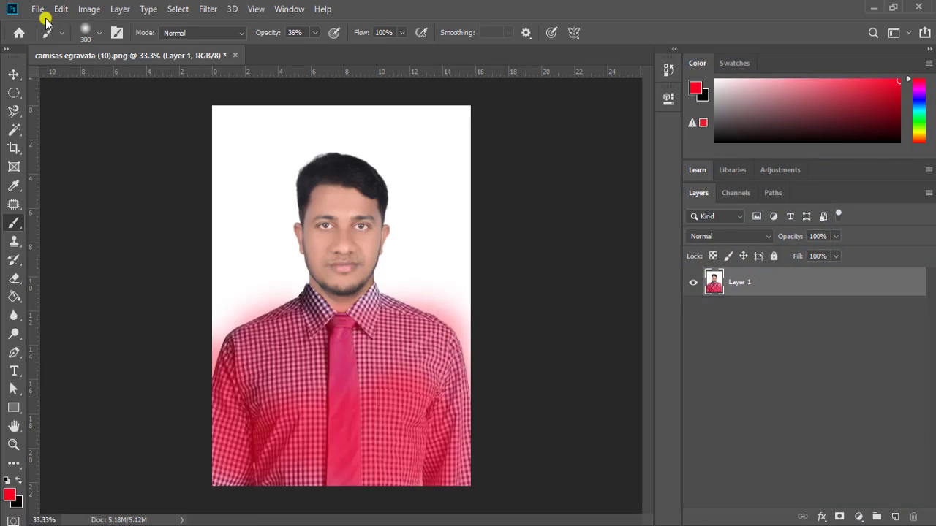
# Open the export preferences, review the available Quick Export formats and close them without changes.
pyautogui.click(38, 10)
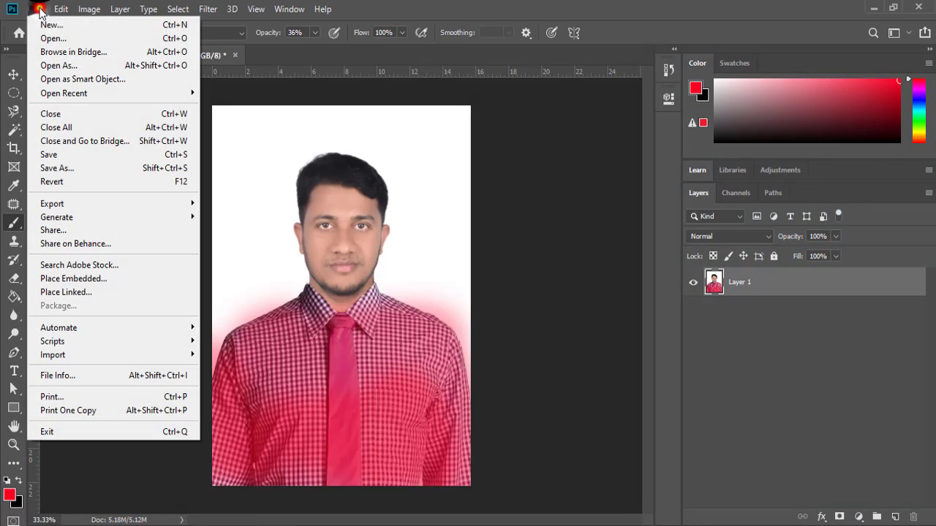
pyautogui.click(70, 204)
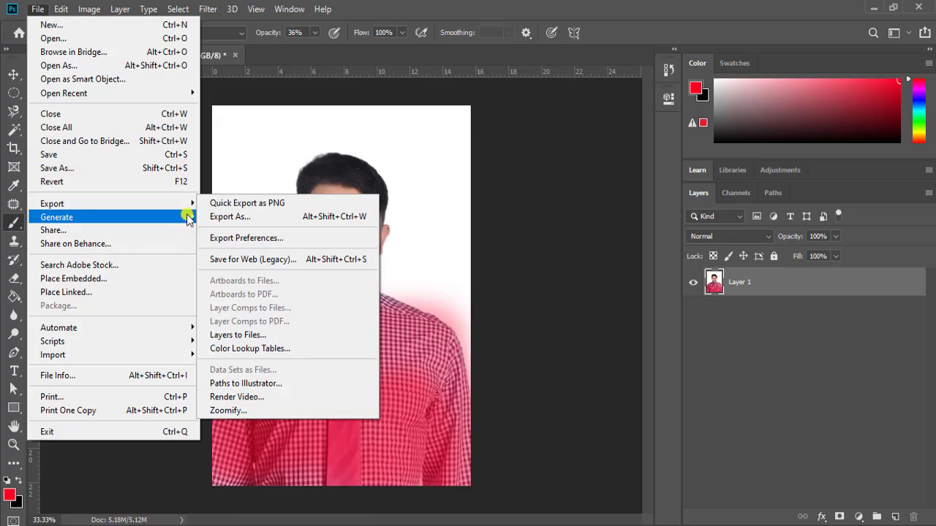
pyautogui.moveTo(195, 204)
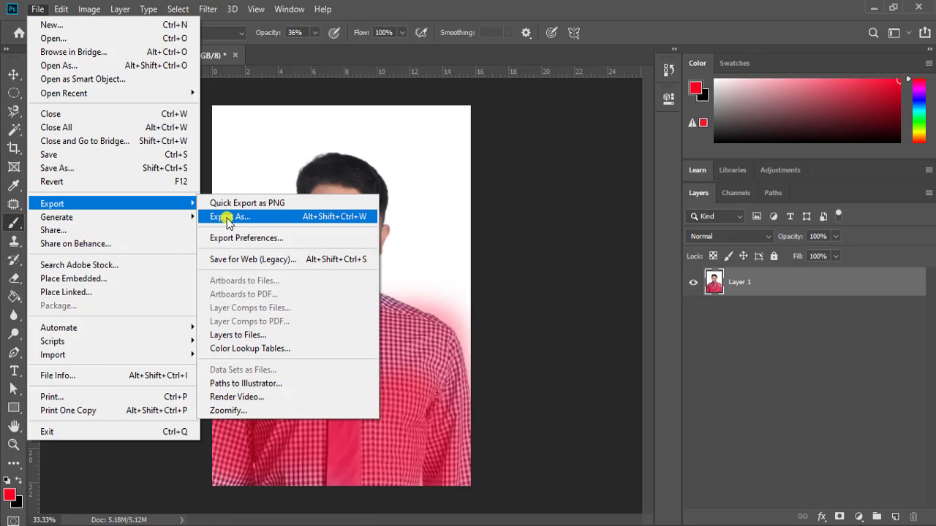
pyautogui.click(257, 239)
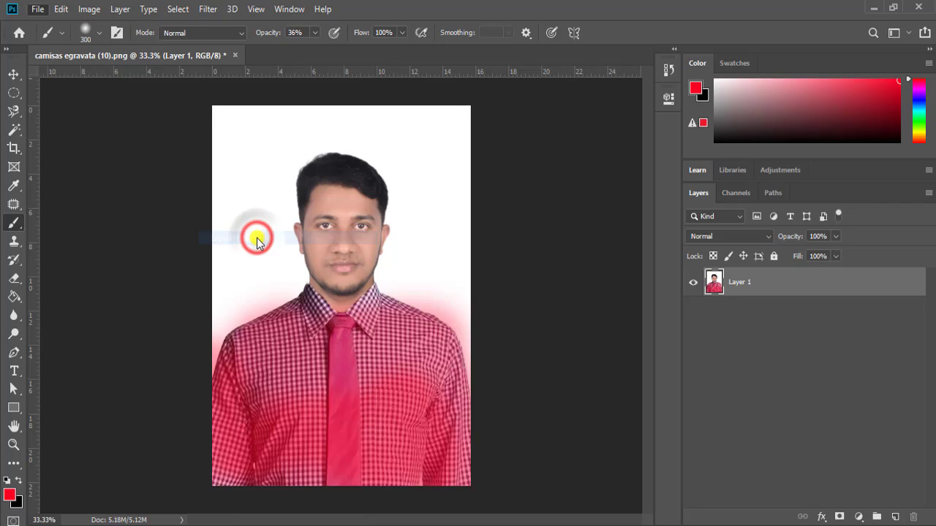
pyautogui.press('i')
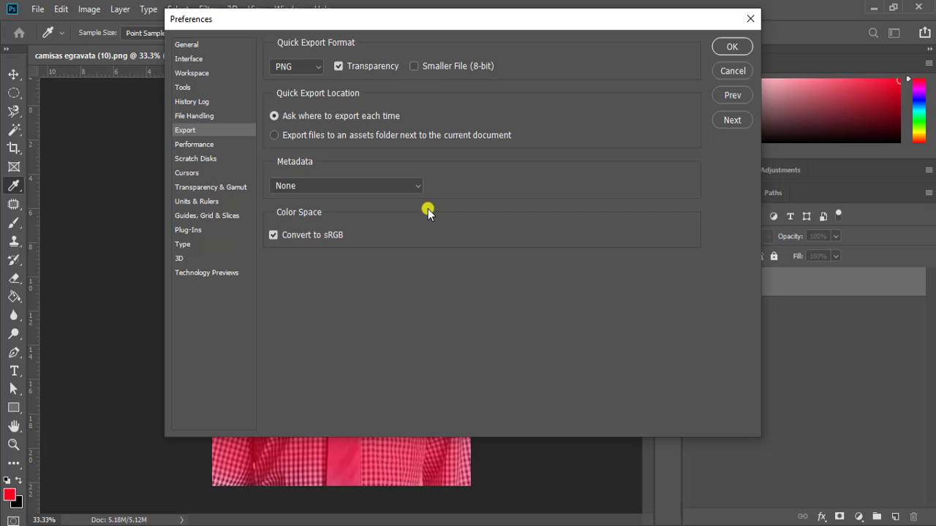
pyautogui.click(317, 70)
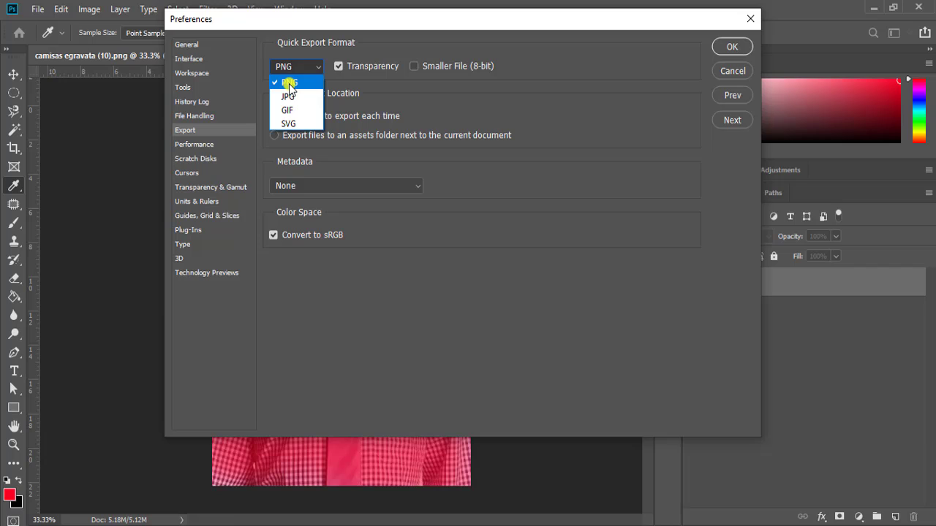
pyautogui.click(746, 19)
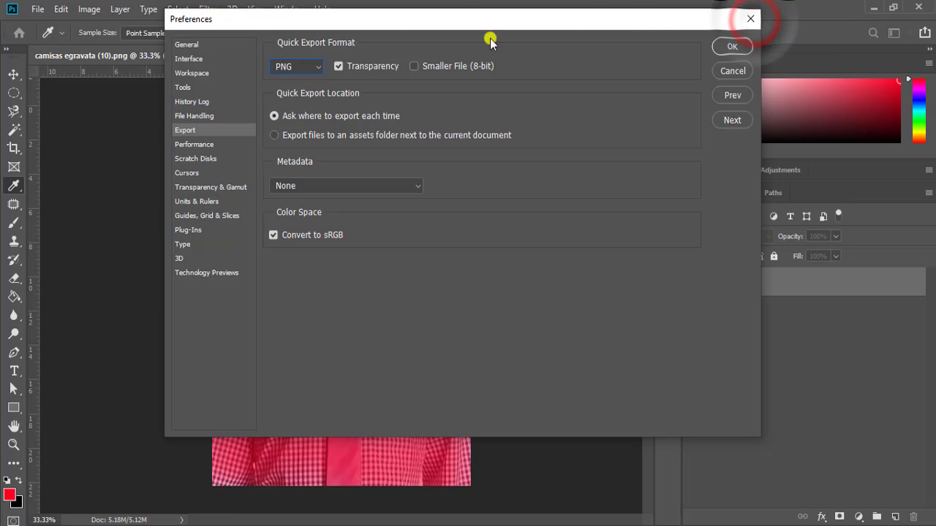
pyautogui.click(749, 19)
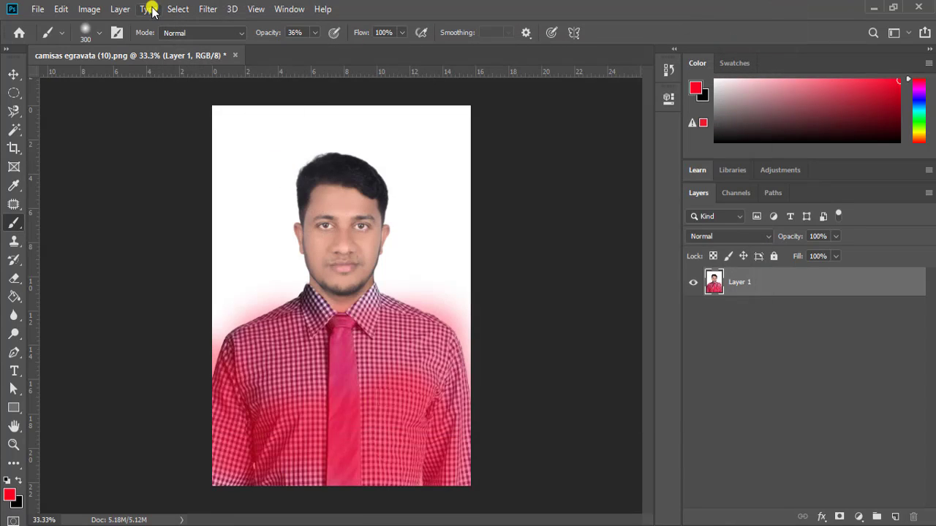
# Set the Quick Export format to JPG in the export preferences.
pyautogui.click(40, 9)
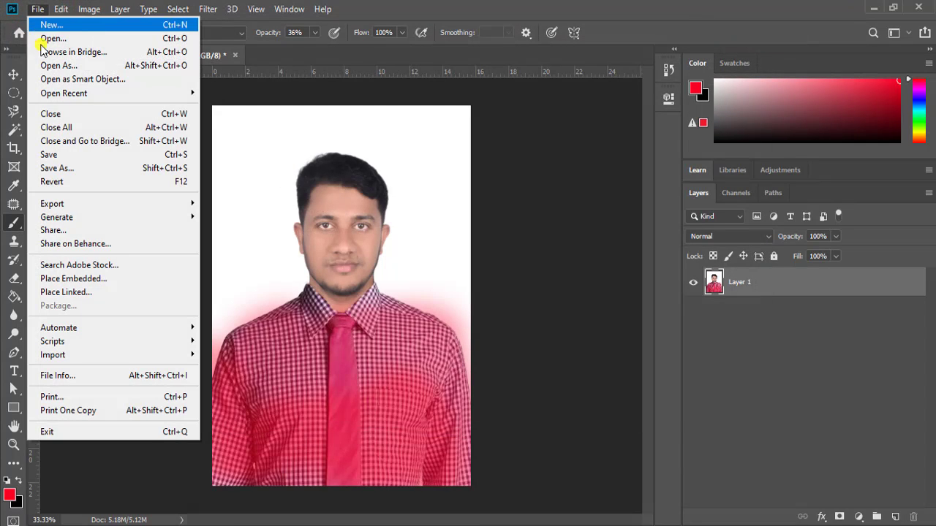
pyautogui.moveTo(84, 203)
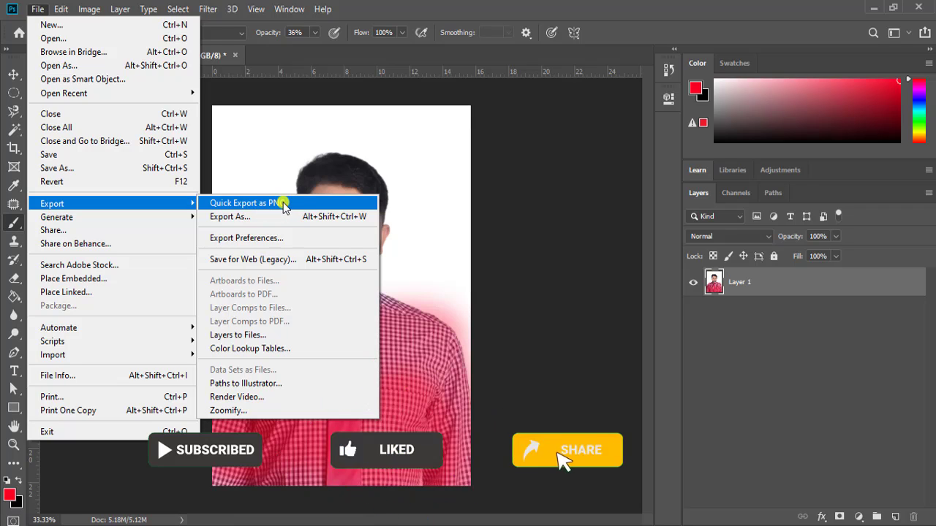
pyautogui.click(255, 240)
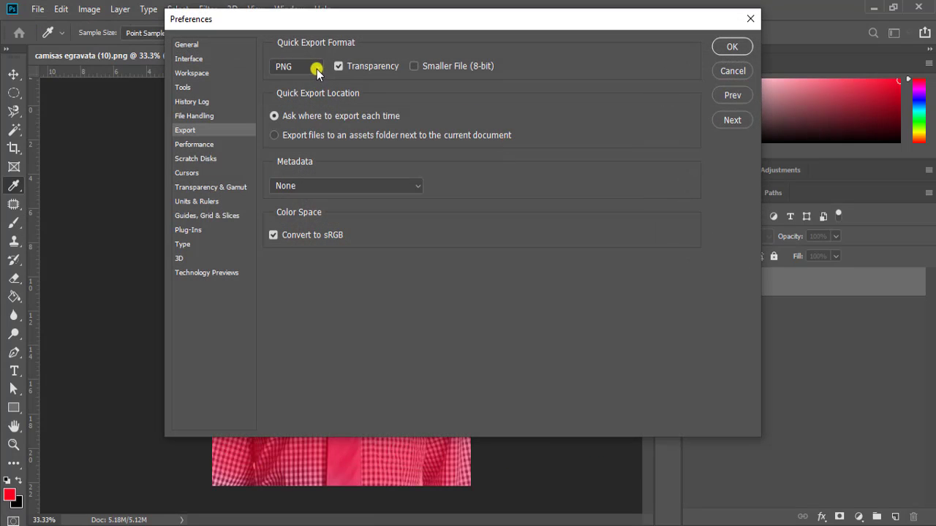
pyautogui.click(317, 70)
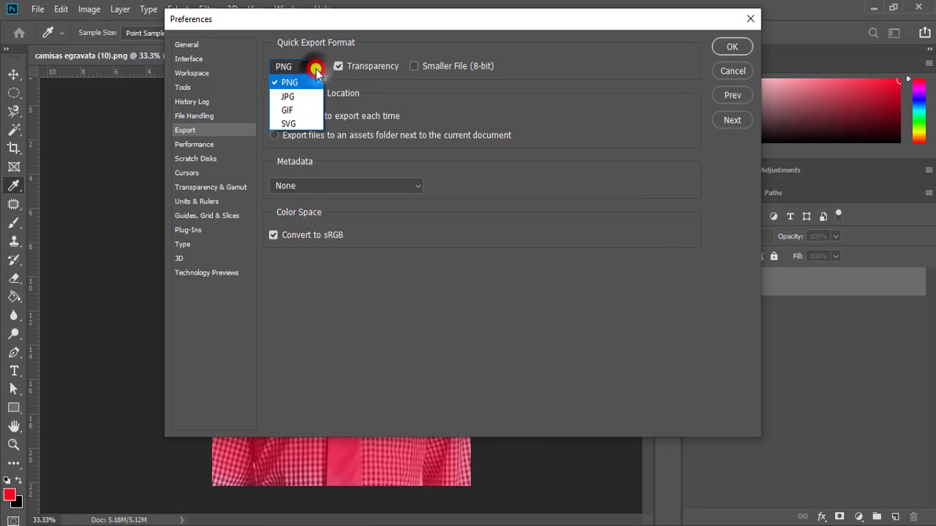
pyautogui.click(291, 96)
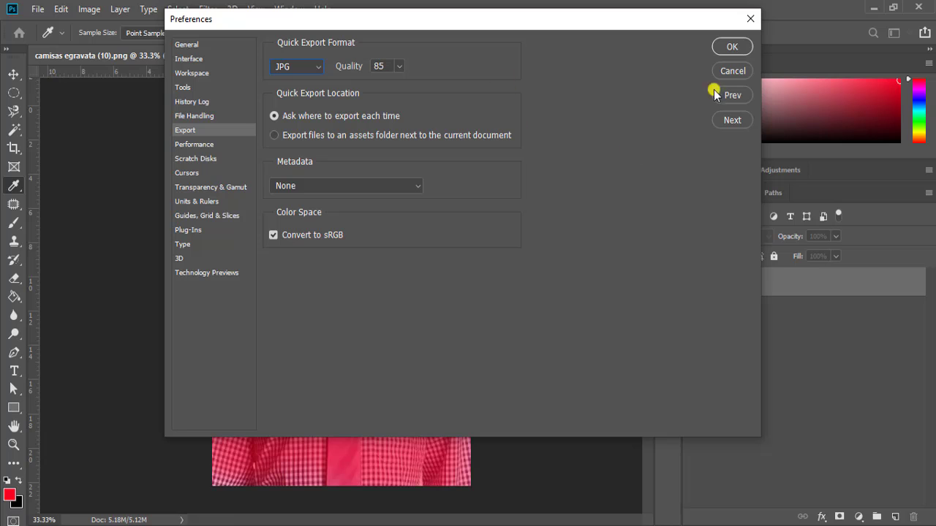
pyautogui.click(724, 48)
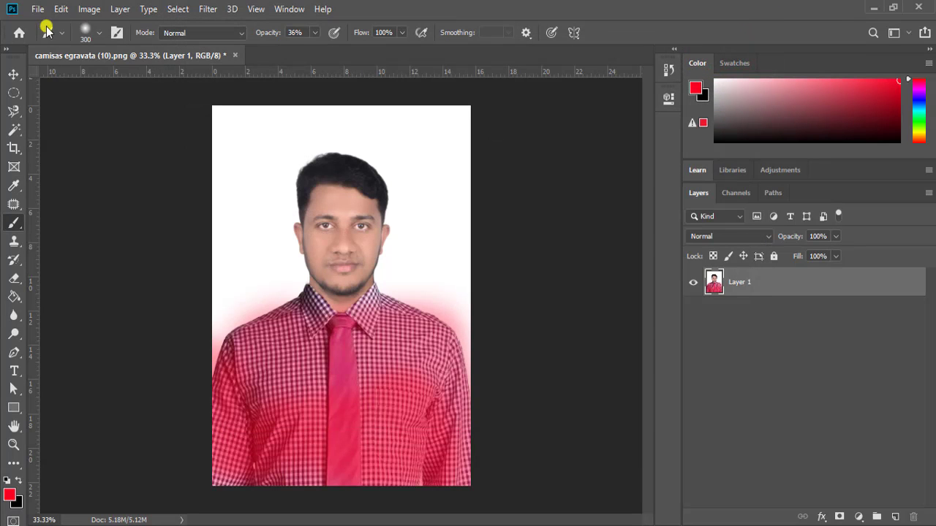
# Check the Quick Export command's format and set it back to PNG in the export preferences.
pyautogui.click(37, 10)
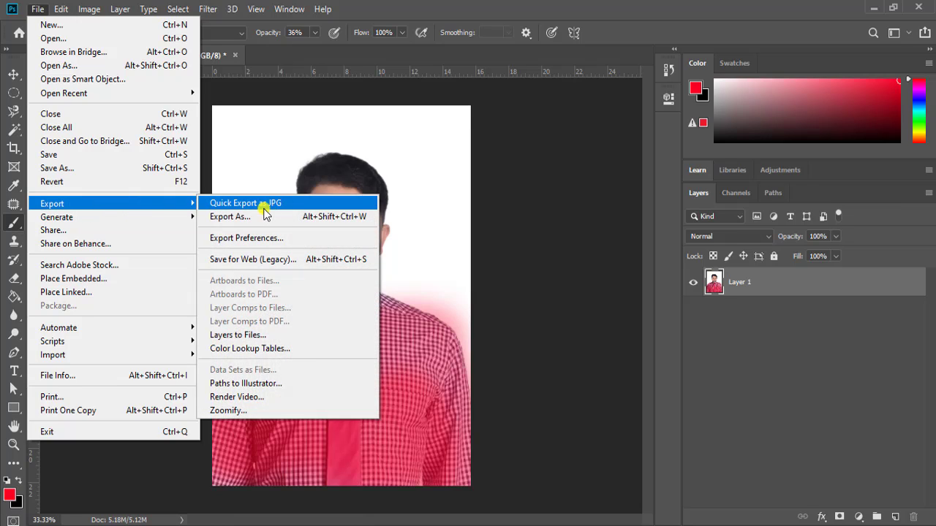
pyautogui.click(234, 237)
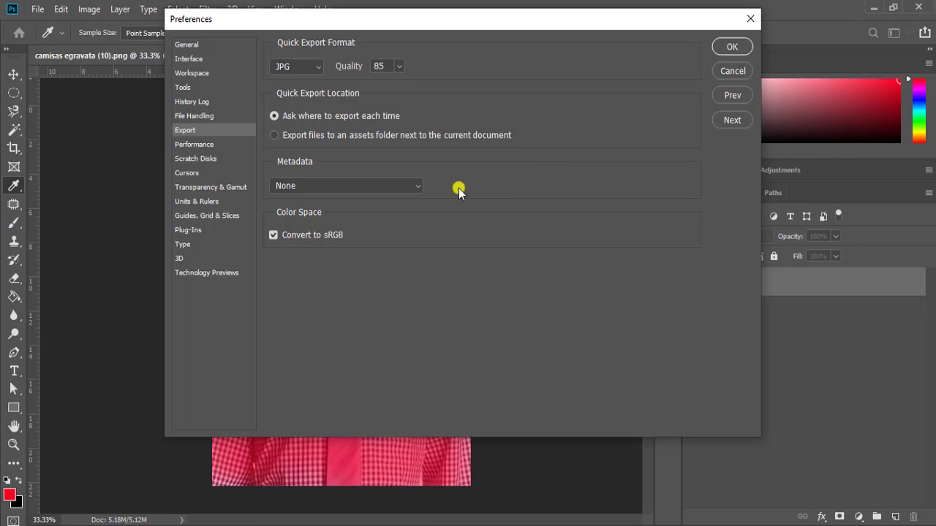
pyautogui.click(316, 67)
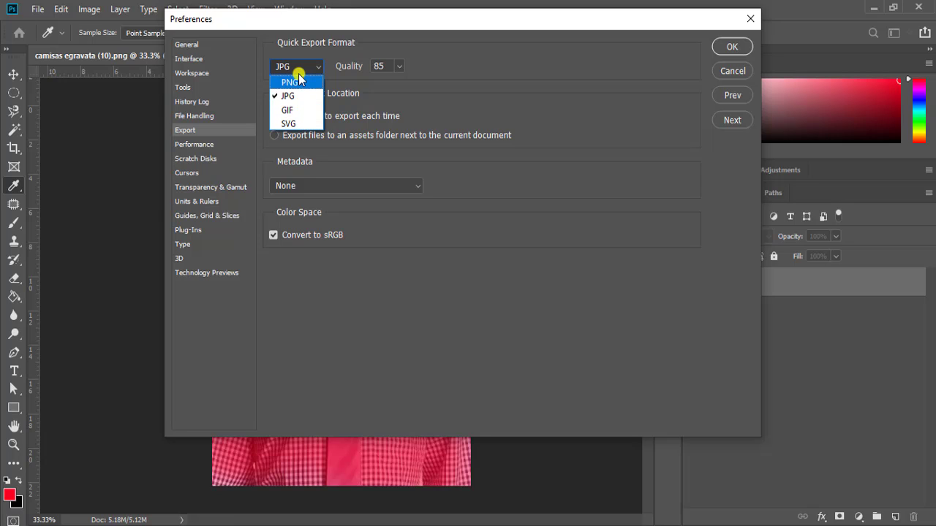
pyautogui.click(296, 83)
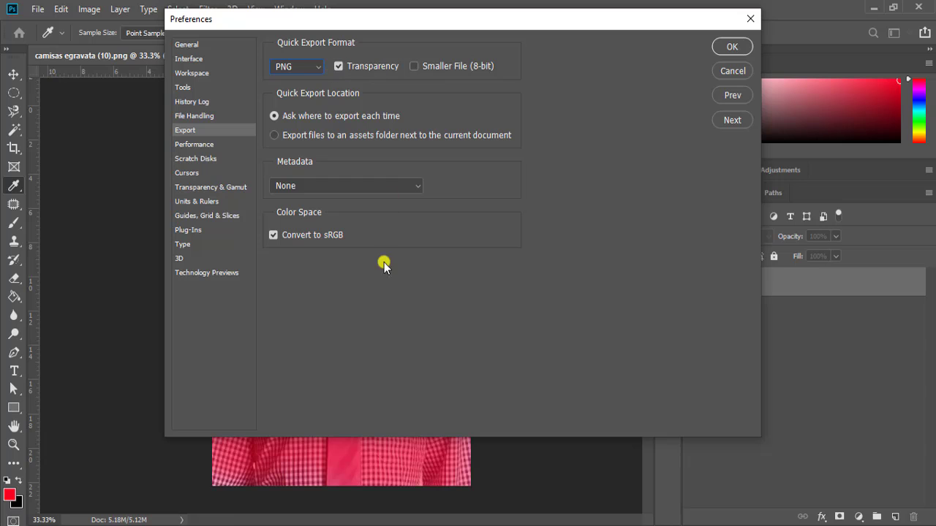
pyautogui.click(732, 47)
pyautogui.press('b')
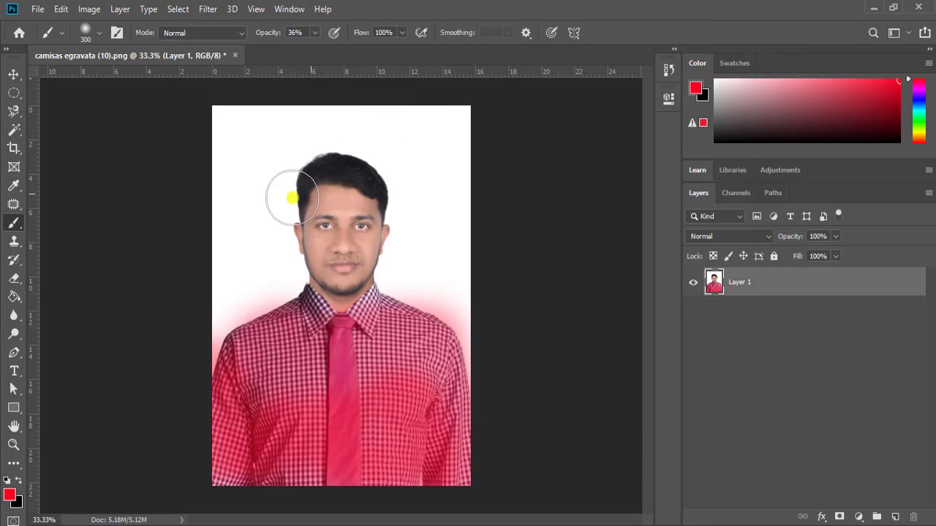
pyautogui.click(37, 8)
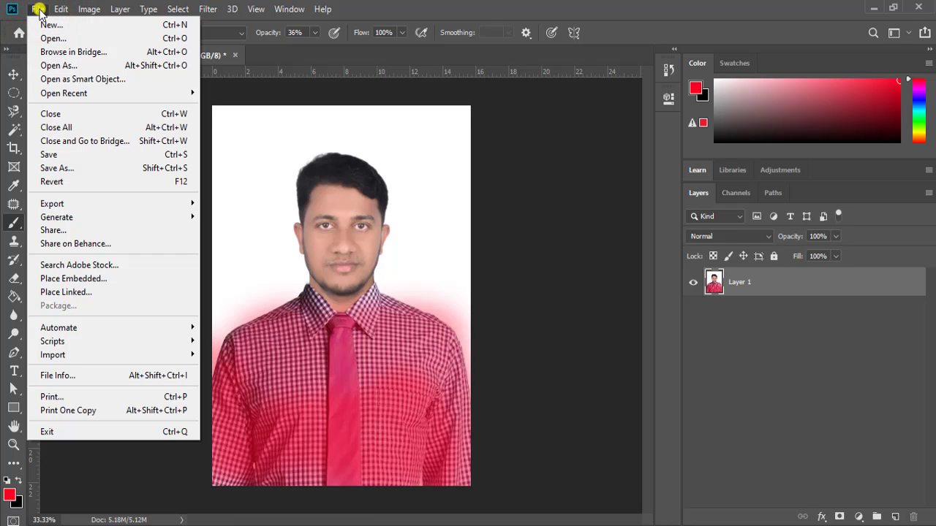
pyautogui.moveTo(71, 204)
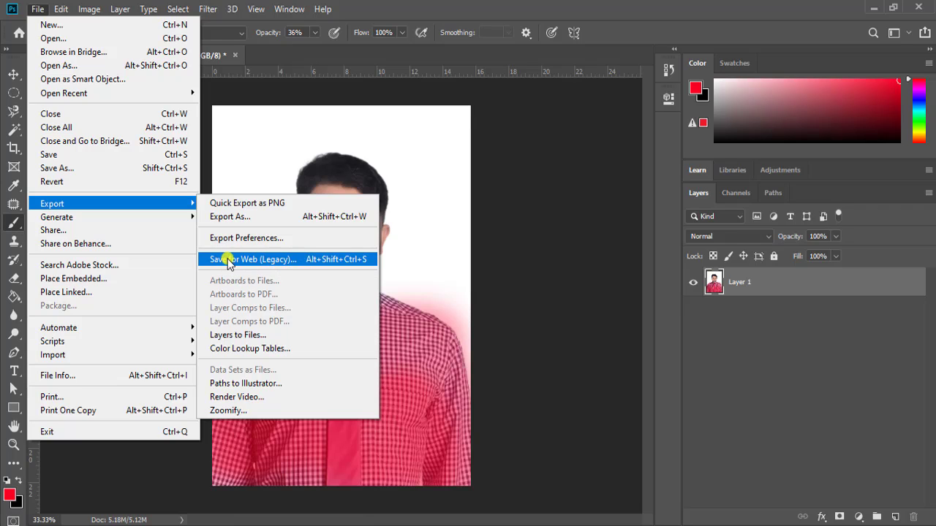
pyautogui.click(311, 262)
pyautogui.click(460, 159)
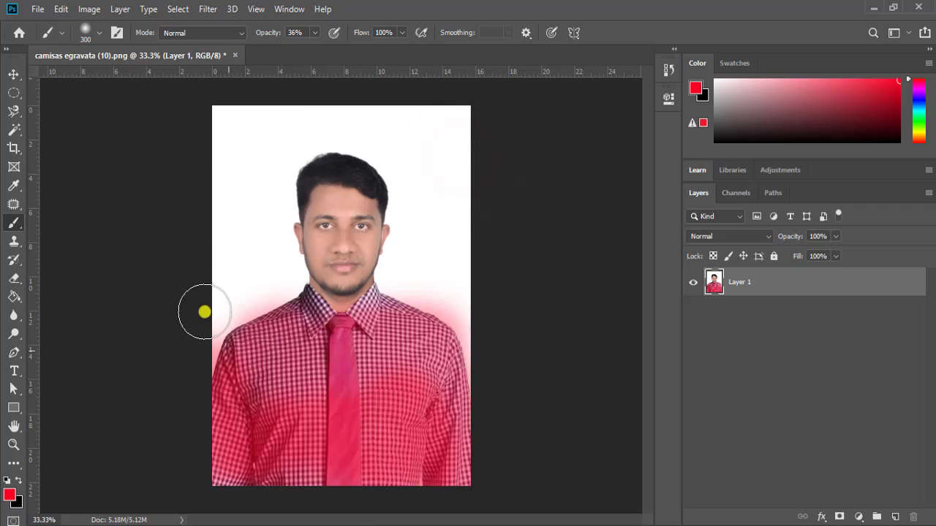
# Open the portrait in Save for Web (Legacy) and examine the optimized GIF preview from the hair to the collar.
pyautogui.click(37, 9)
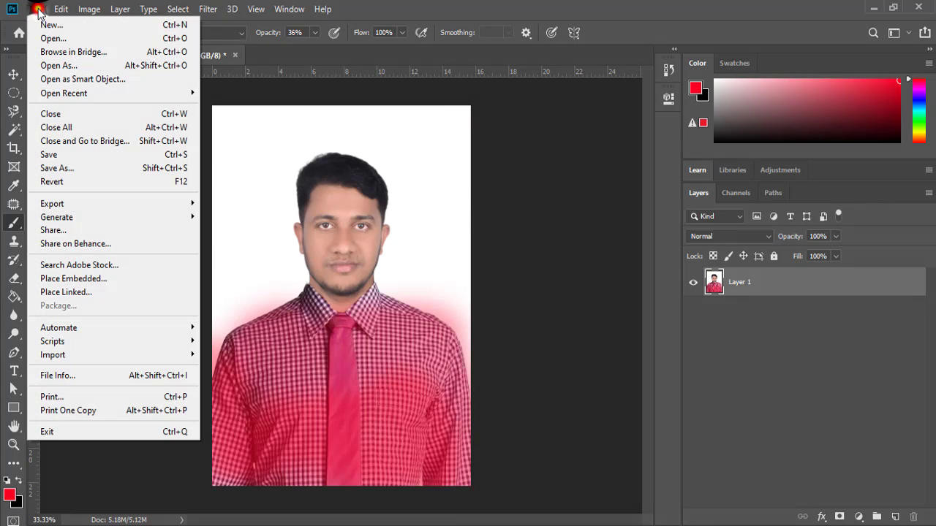
pyautogui.click(70, 204)
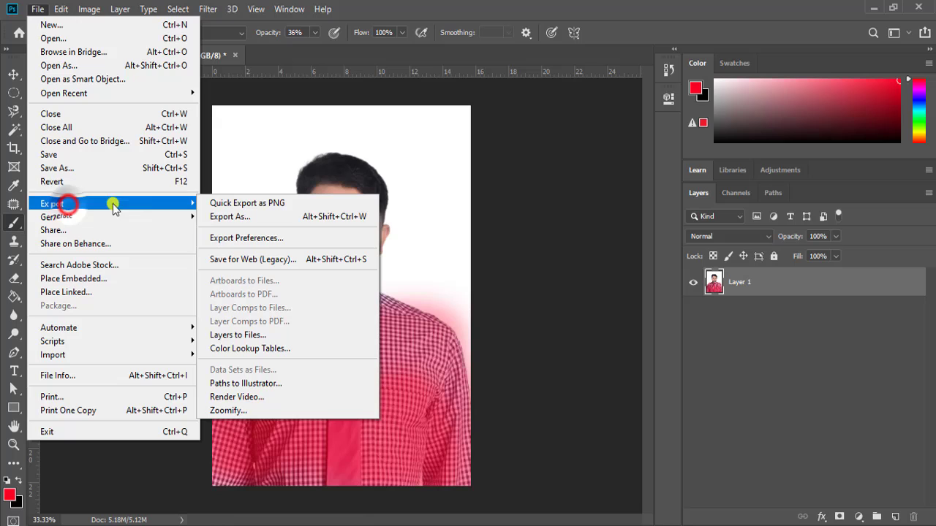
pyautogui.click(258, 261)
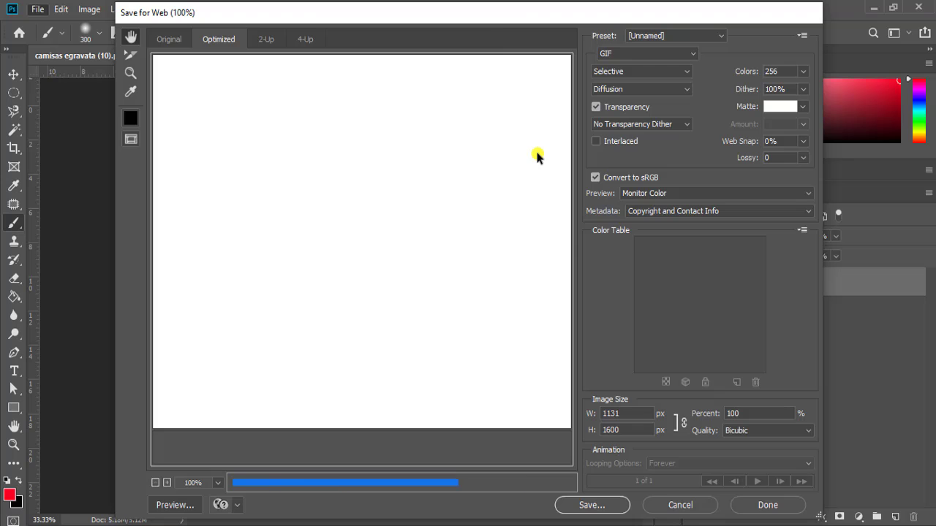
pyautogui.moveTo(505, 333); pyautogui.dragTo(407, 254)
pyautogui.moveTo(358, 155); pyautogui.dragTo(372, 265)
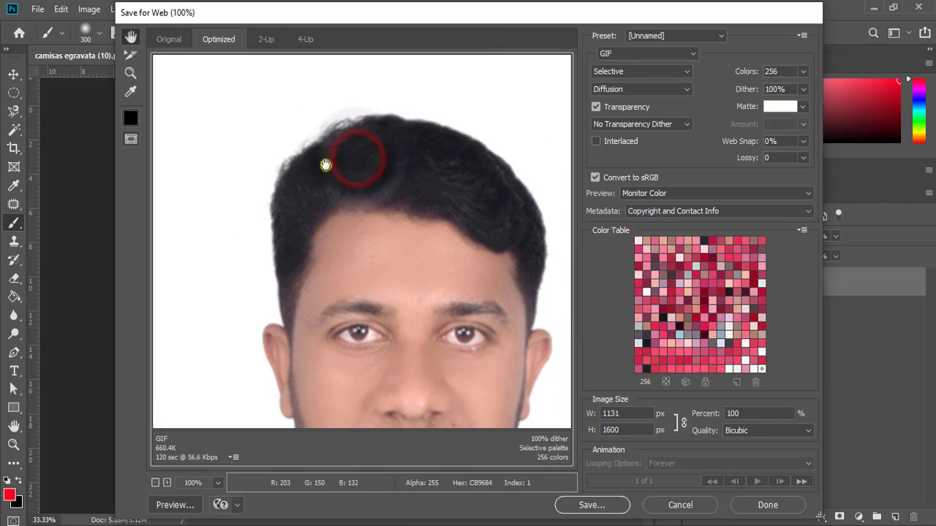
pyautogui.moveTo(427, 224); pyautogui.dragTo(236, 138)
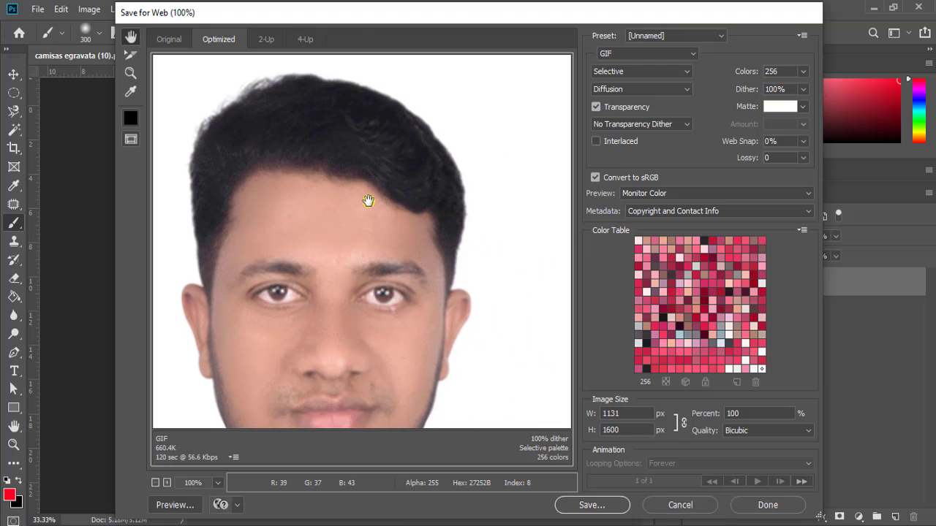
pyautogui.moveTo(318, 336); pyautogui.dragTo(362, 188)
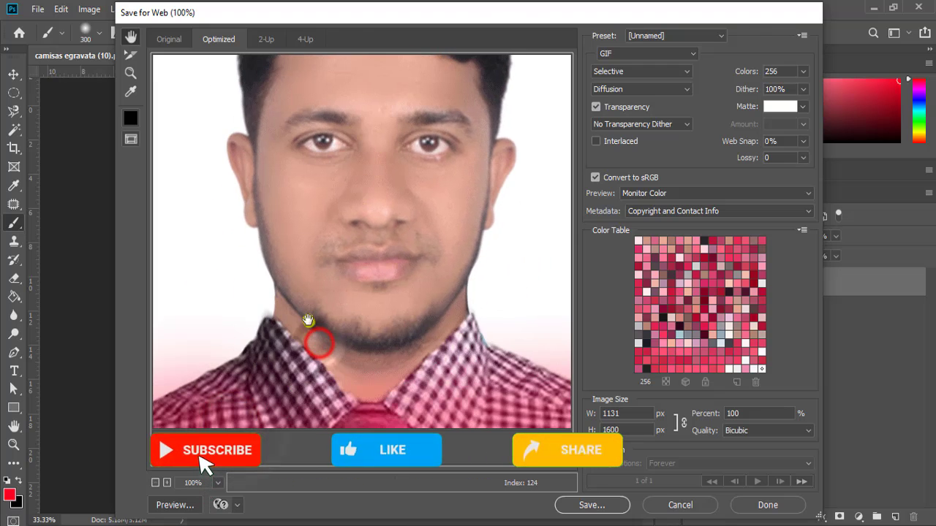
pyautogui.moveTo(402, 327); pyautogui.dragTo(426, 247)
pyautogui.moveTo(307, 233); pyautogui.dragTo(372, 424)
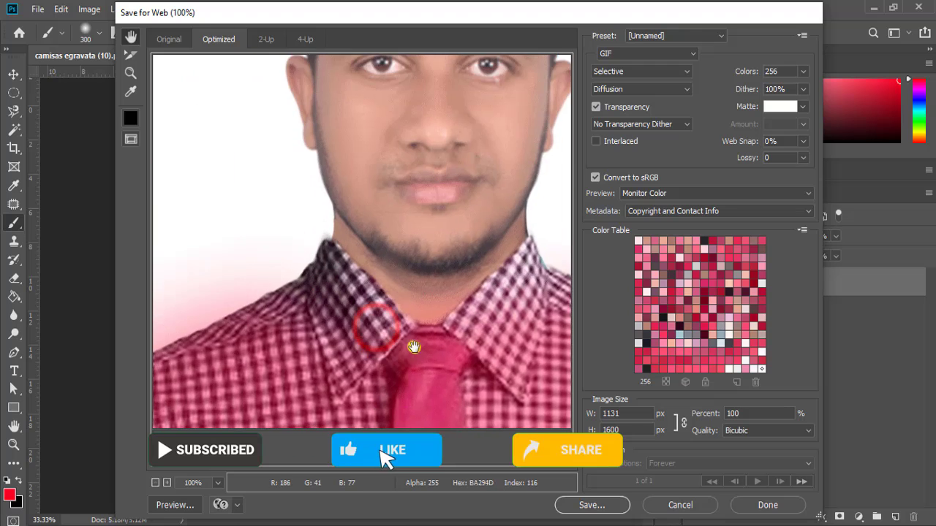
pyautogui.moveTo(481, 117)
pyautogui.mouseDown()
pyautogui.moveTo(480, 198)
pyautogui.moveTo(443, 290)
pyautogui.mouseUp()
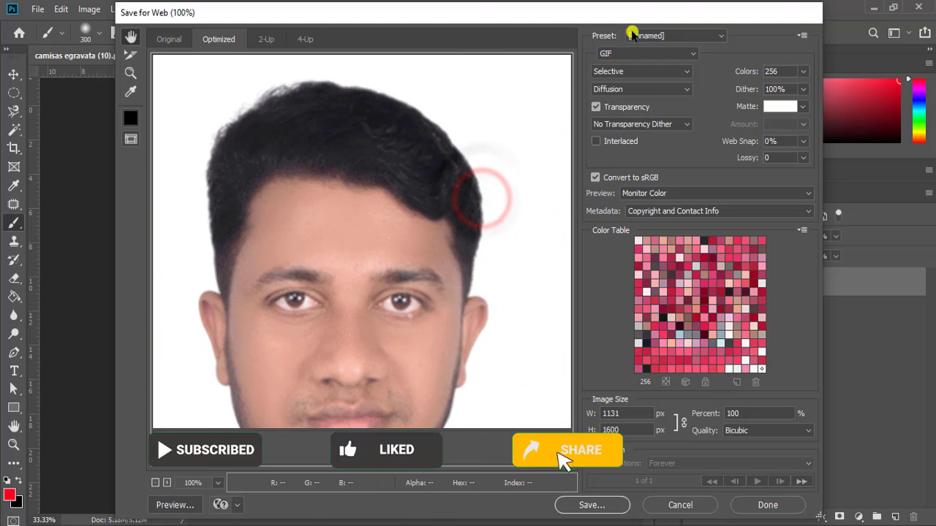
# Review the available file formats and GIF color counts, leaving the format at GIF and the colors at 256.
pyautogui.click(677, 55)
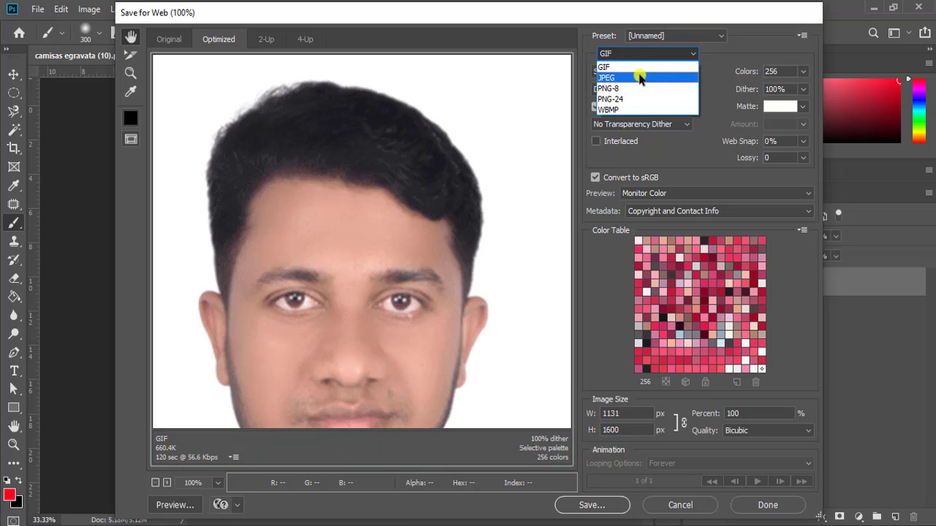
pyautogui.click(742, 42)
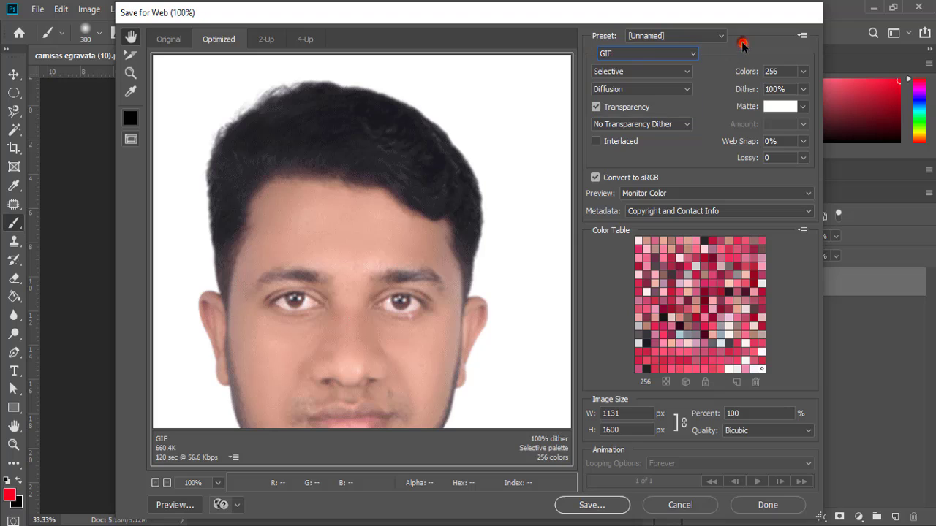
pyautogui.click(805, 72)
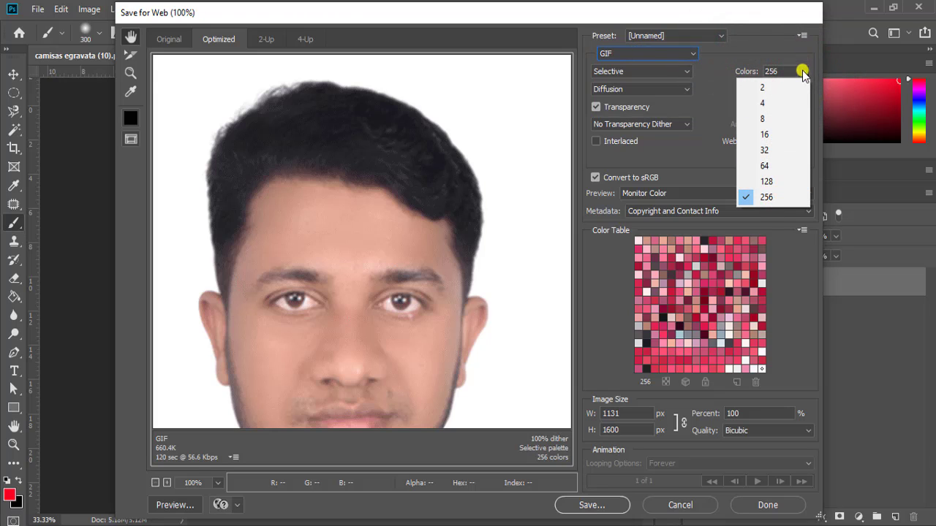
pyautogui.click(803, 72)
# Set the GIF's matte color to a bright red.
pyautogui.click(779, 107)
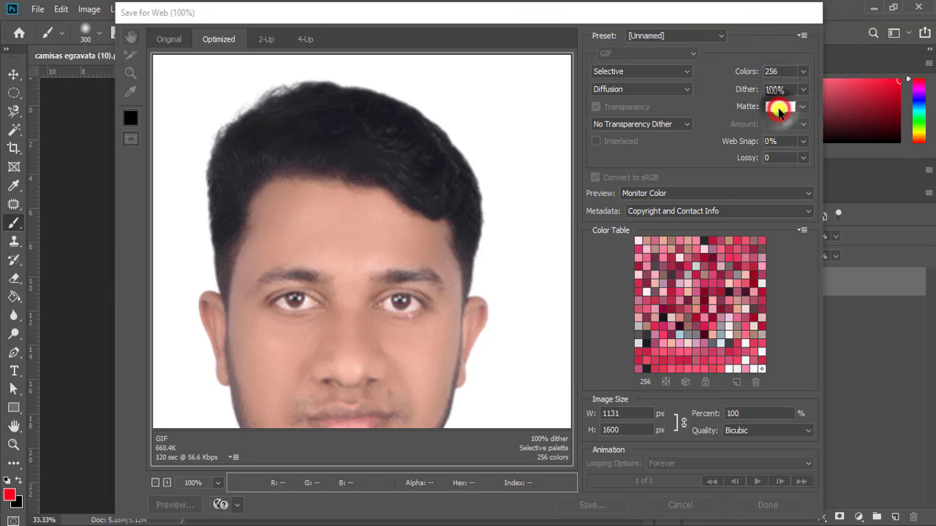
pyautogui.click(711, 298)
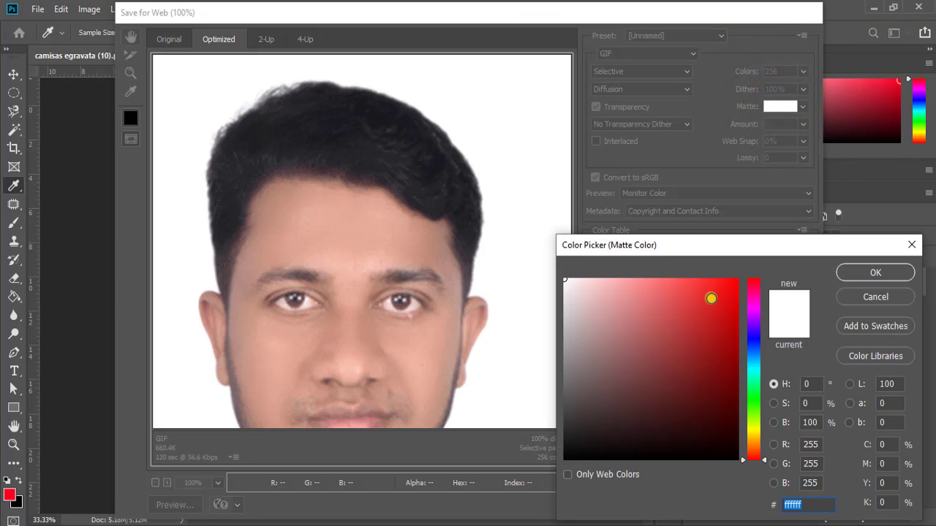
pyautogui.click(863, 273)
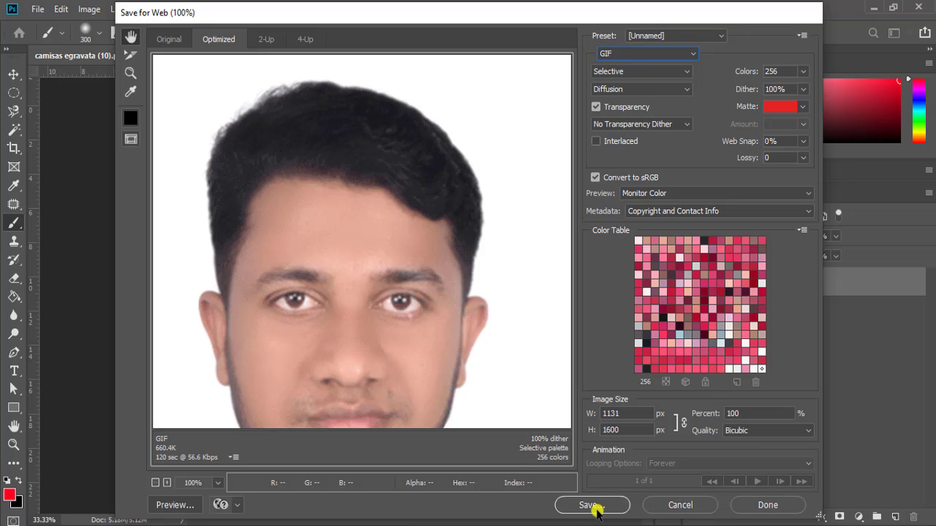
# Save the optimized image to the Desktop as camisas-egravata-(10).gif, using the Images Only format and Default Settings.
pyautogui.click(585, 505)
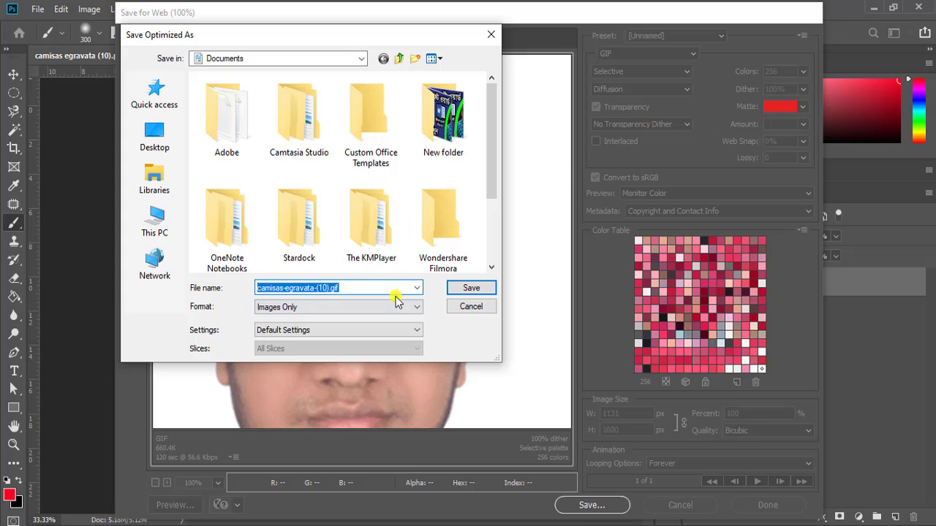
pyautogui.click(155, 139)
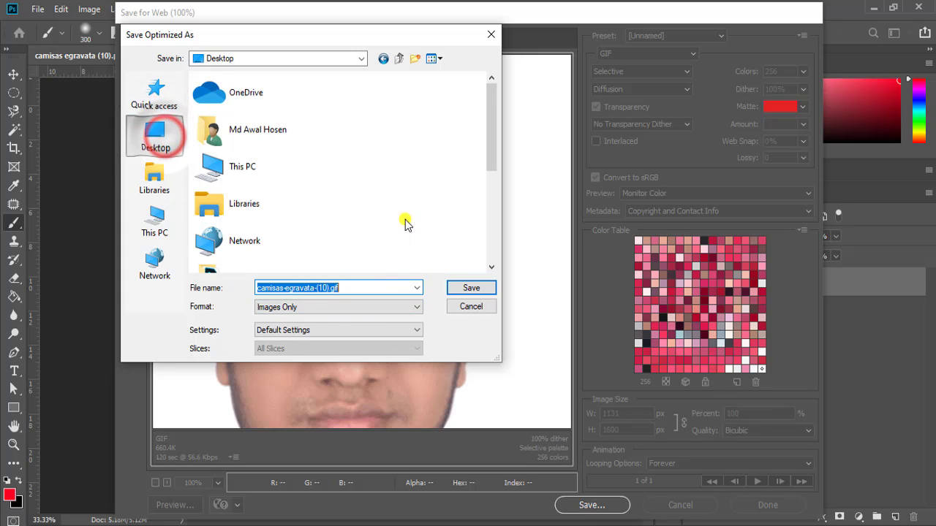
pyautogui.scroll(-5, 402, 204)
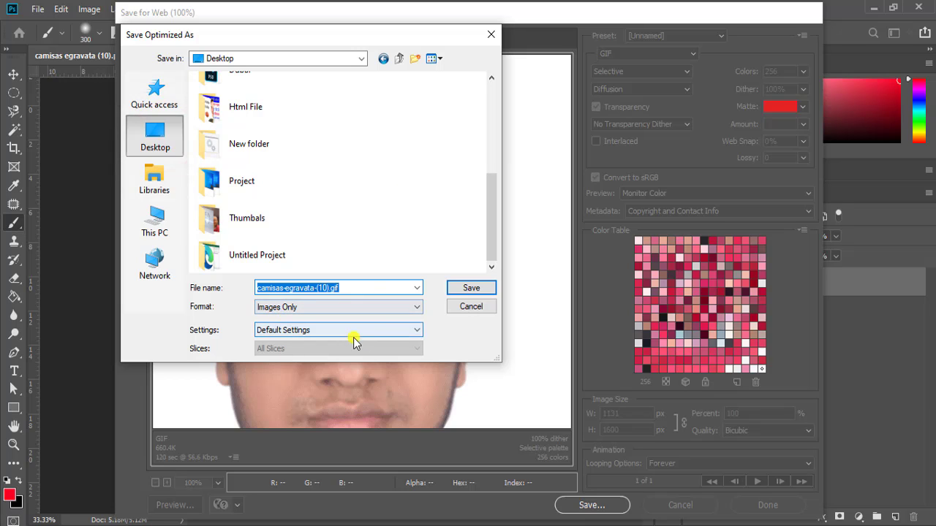
pyautogui.click(382, 334)
pyautogui.click(386, 337)
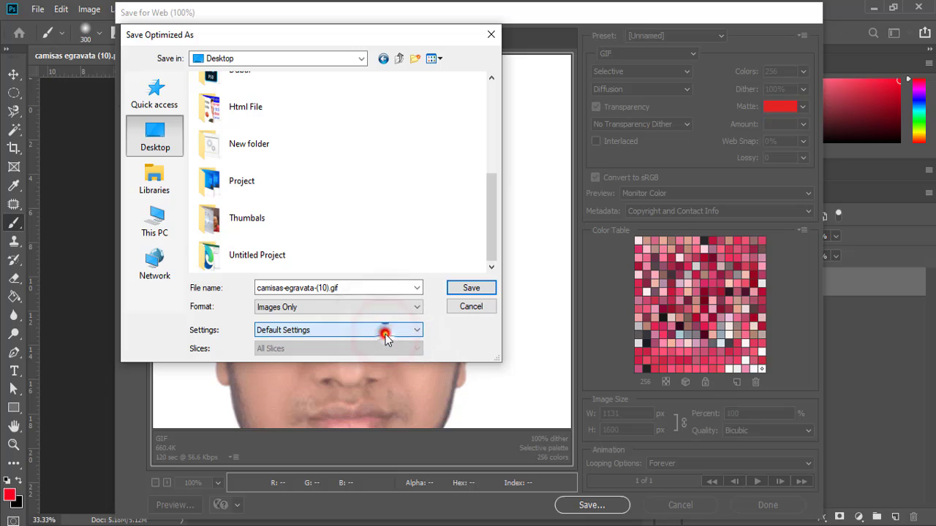
pyautogui.click(382, 329)
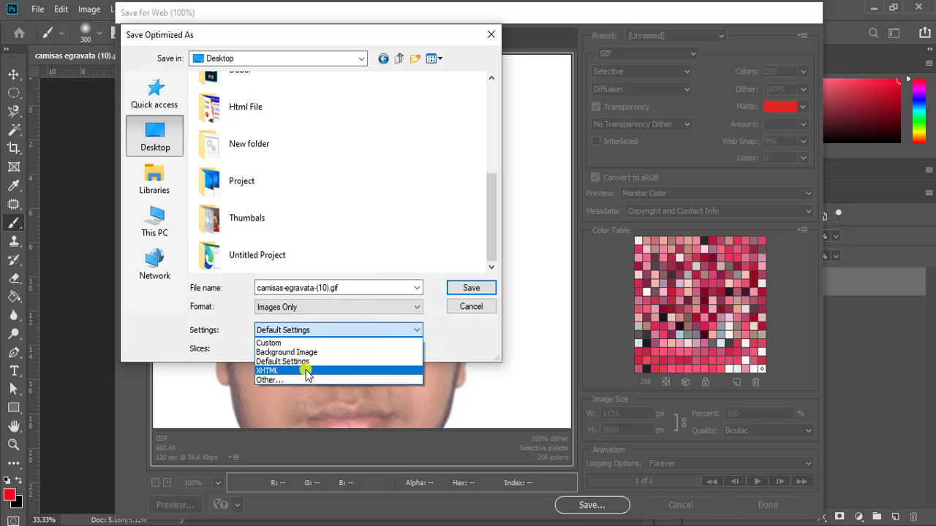
pyautogui.click(476, 333)
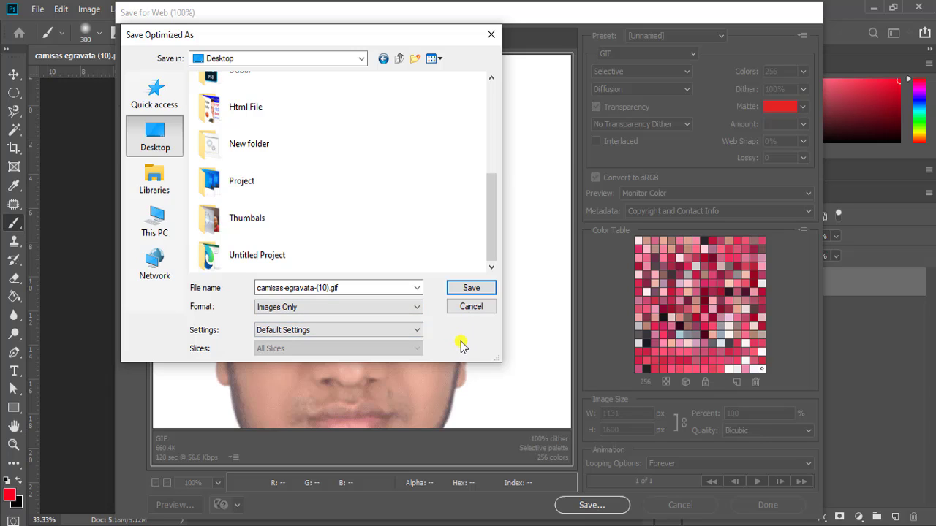
pyautogui.click(472, 289)
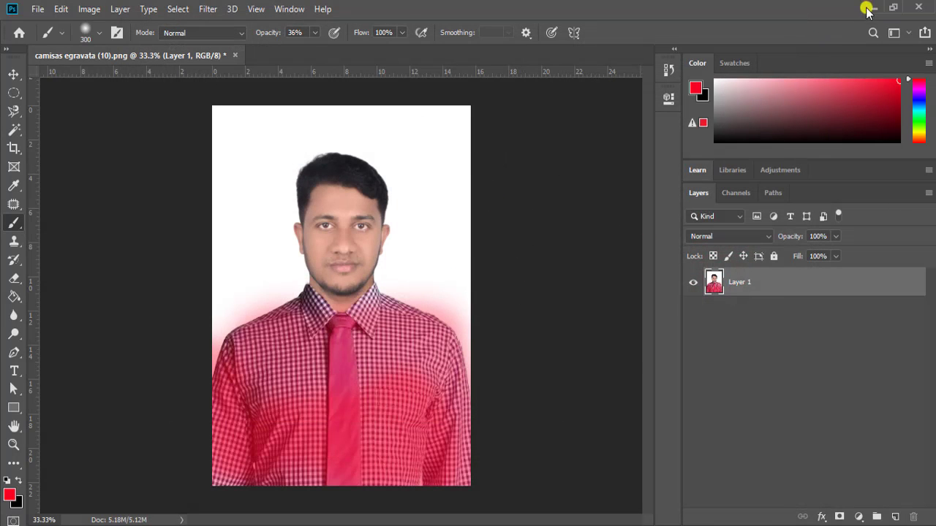
# Minimise the window and check the exported GIF file on the desktop.
pyautogui.click(874, 7)
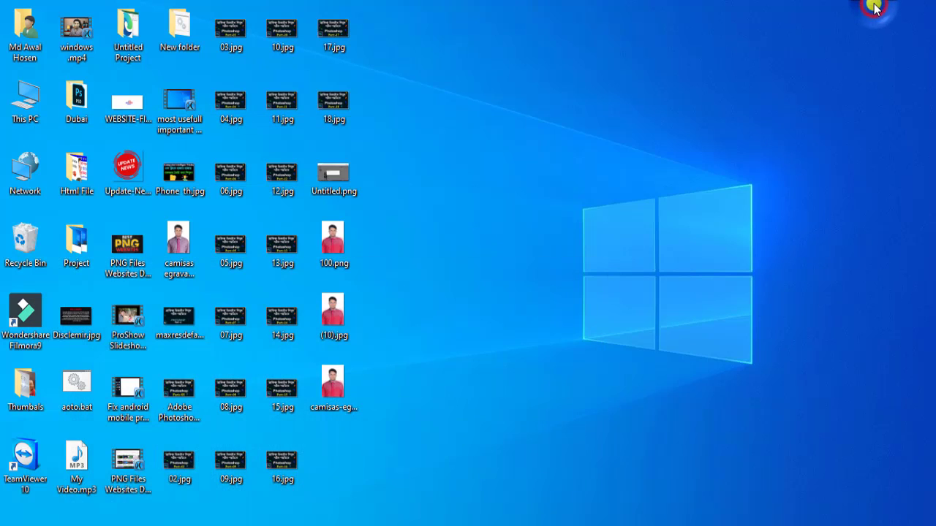
pyautogui.click(340, 391)
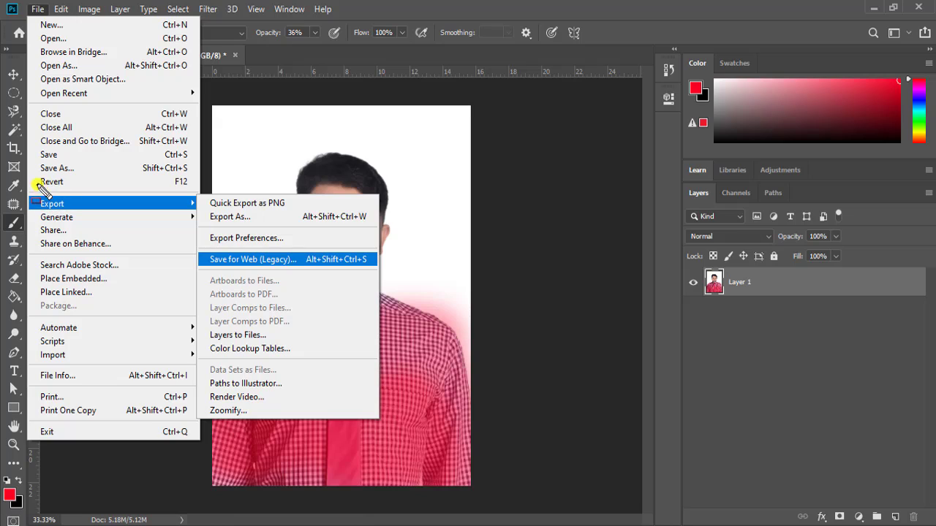
pyautogui.moveTo(26, 176)
pyautogui.mouseDown()
pyautogui.moveTo(146, 212)
pyautogui.moveTo(194, 209)
pyautogui.moveTo(299, 255)
pyautogui.moveTo(380, 268)
pyautogui.mouseUp()
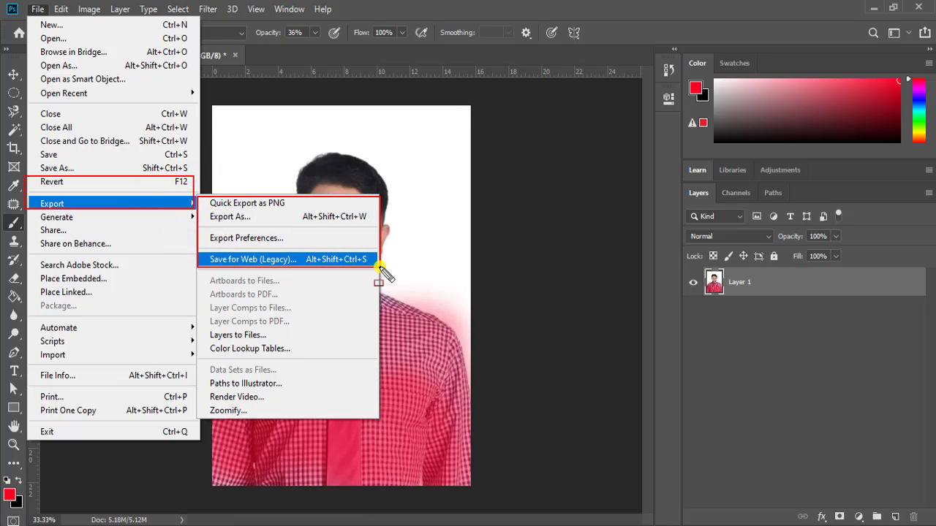